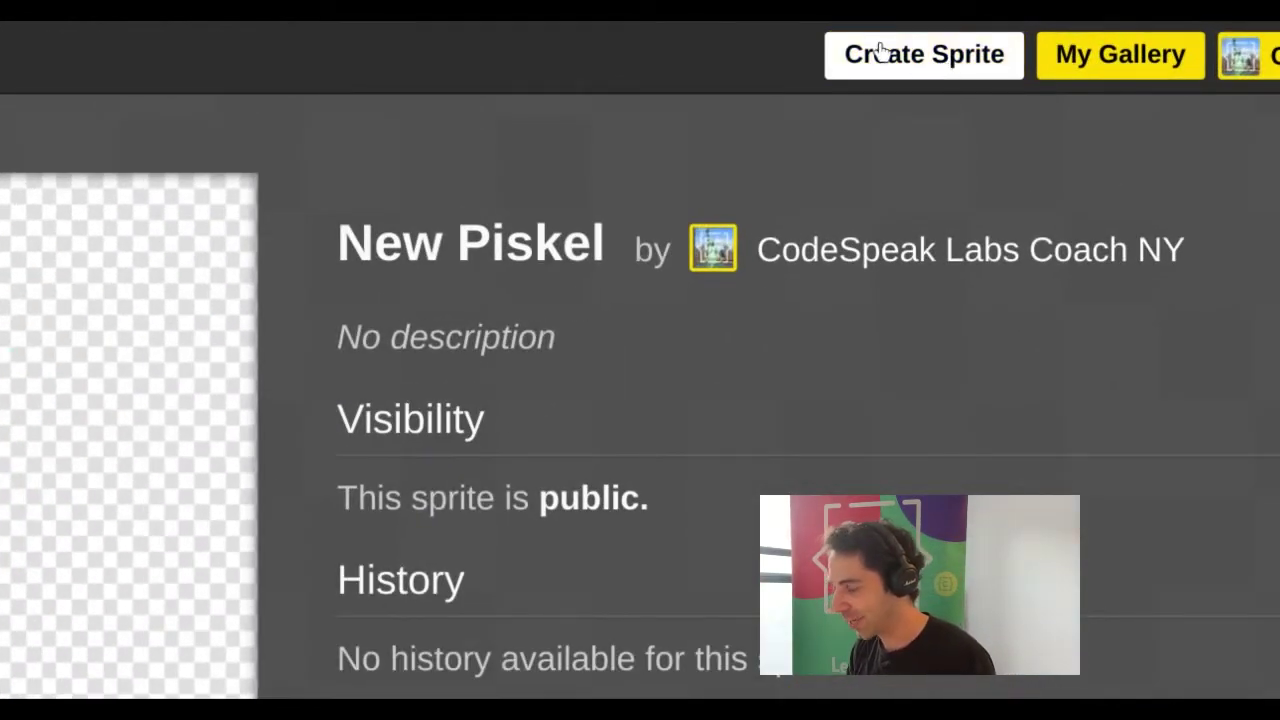
Create a new sprite and start a new palette with dark green #1D661B and bright green #51E34D.
{"action": "left_click", "coordinate": [880, 54]}
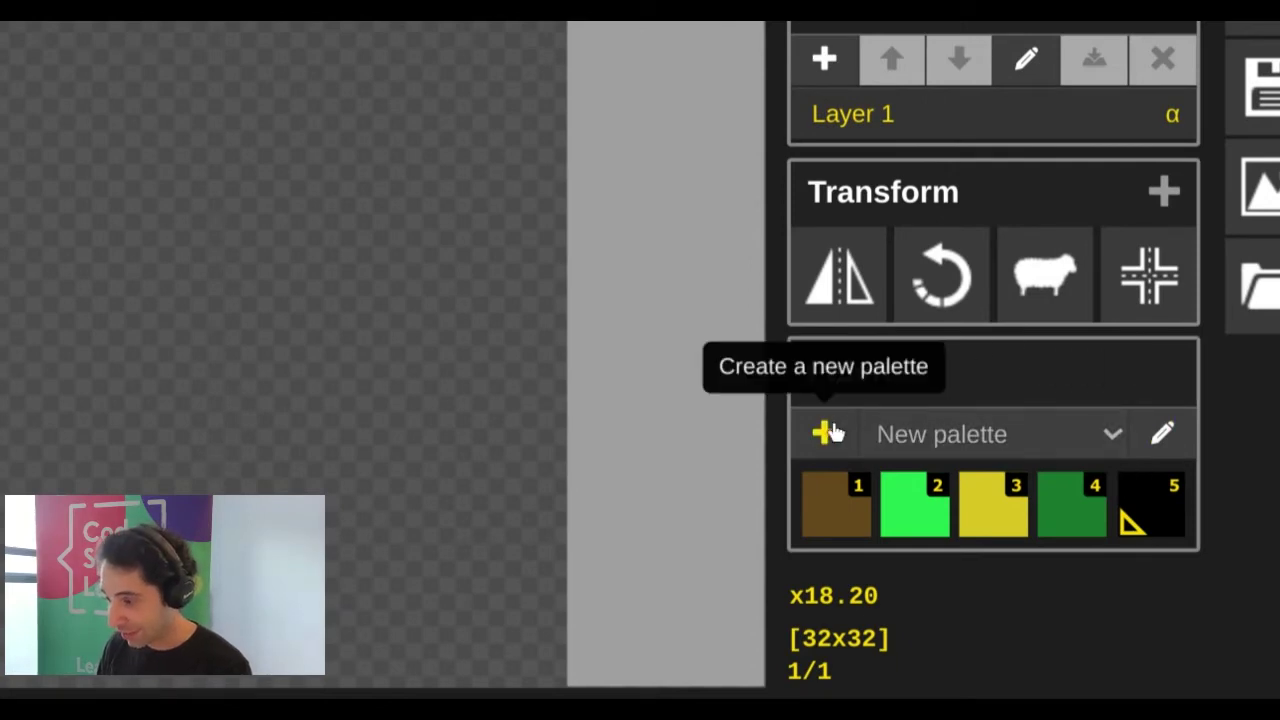
{"action": "left_click", "coordinate": [829, 432]}
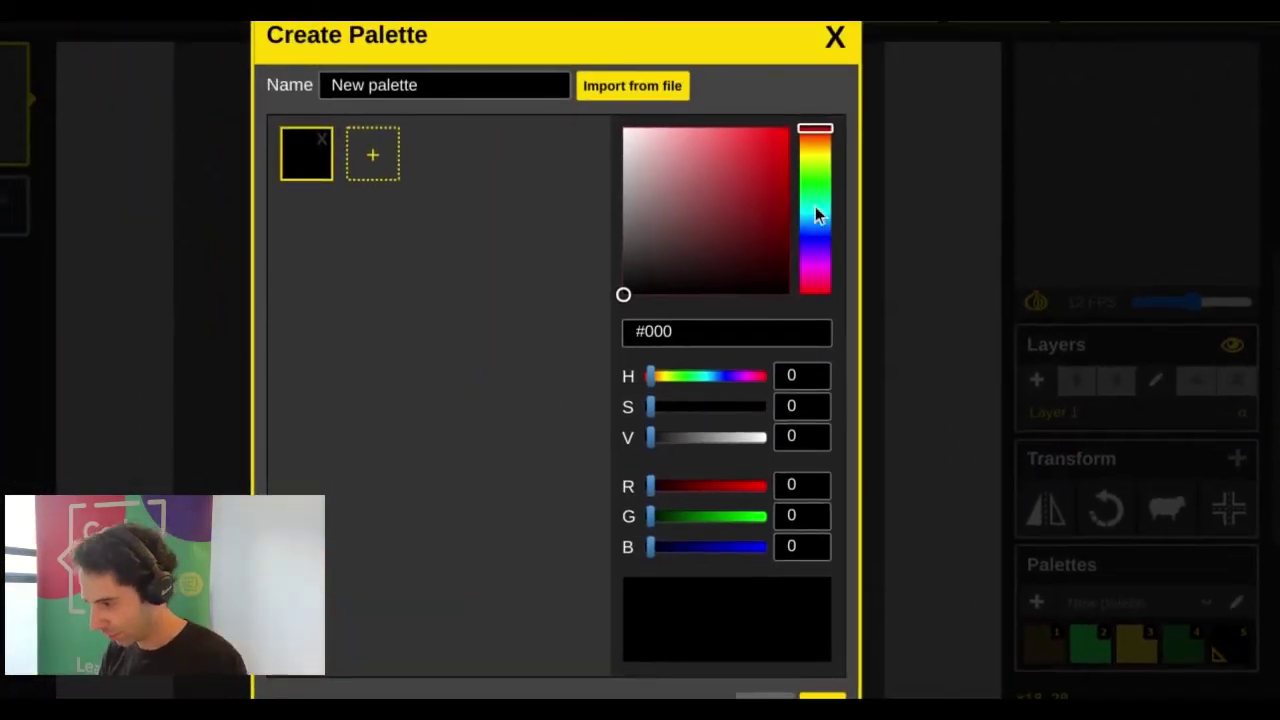
{"action": "left_click", "coordinate": [822, 183]}
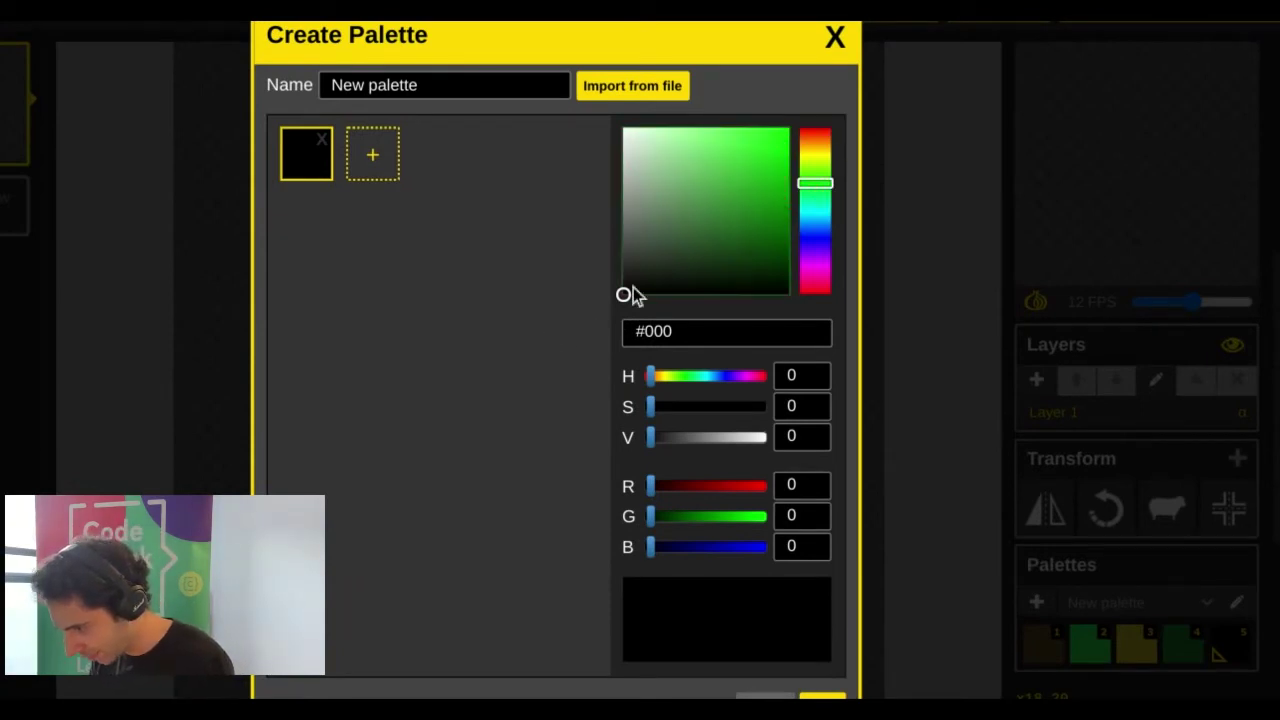
{"action": "mouse_move", "coordinate": [626, 294]}
{"action": "left_mouse_down"}
{"action": "mouse_move", "coordinate": [751, 217]}
{"action": "mouse_move", "coordinate": [746, 232]}
{"action": "left_mouse_up"}
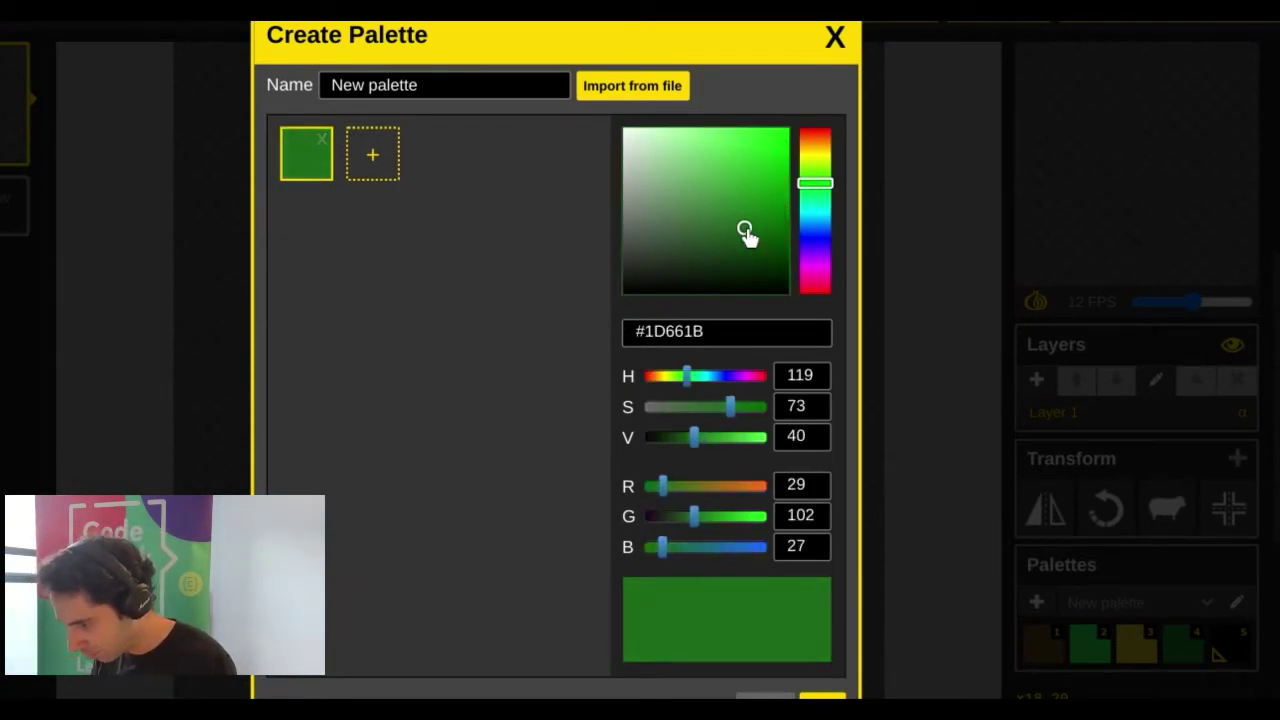
{"action": "left_click", "coordinate": [376, 163]}
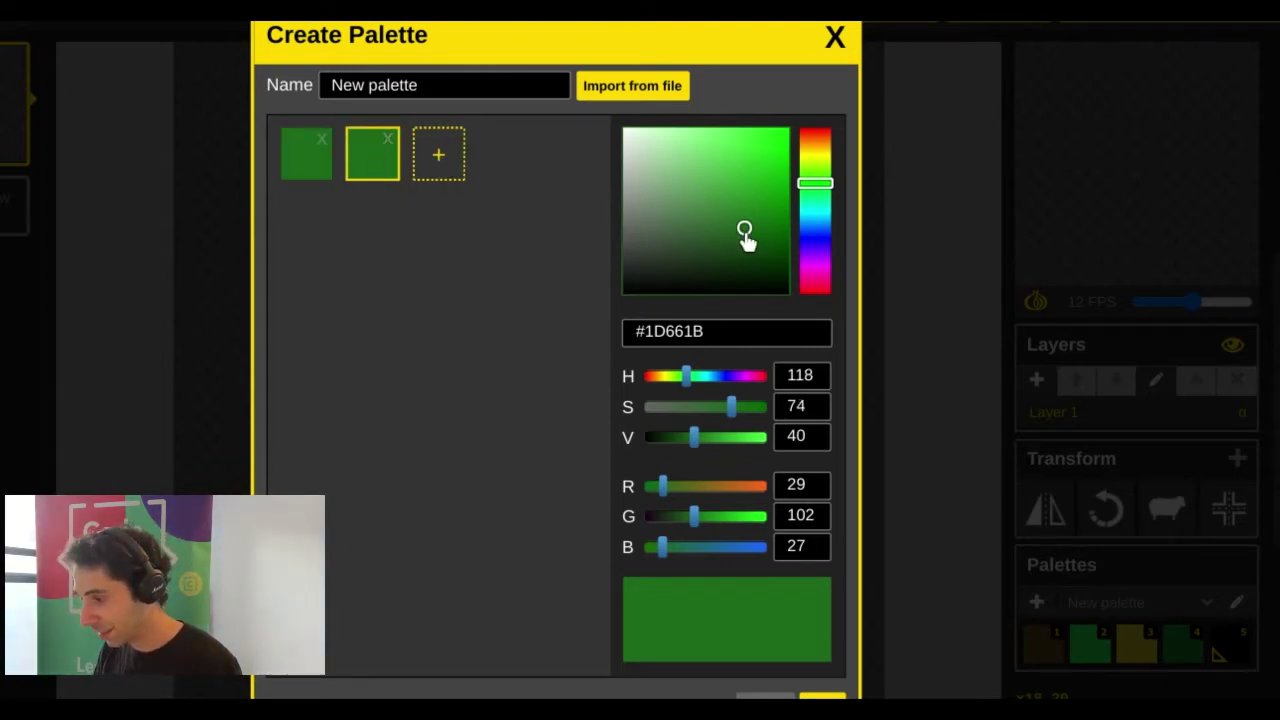
{"action": "left_click_drag", "start_coordinate": [745, 232], "coordinate": [733, 147]}
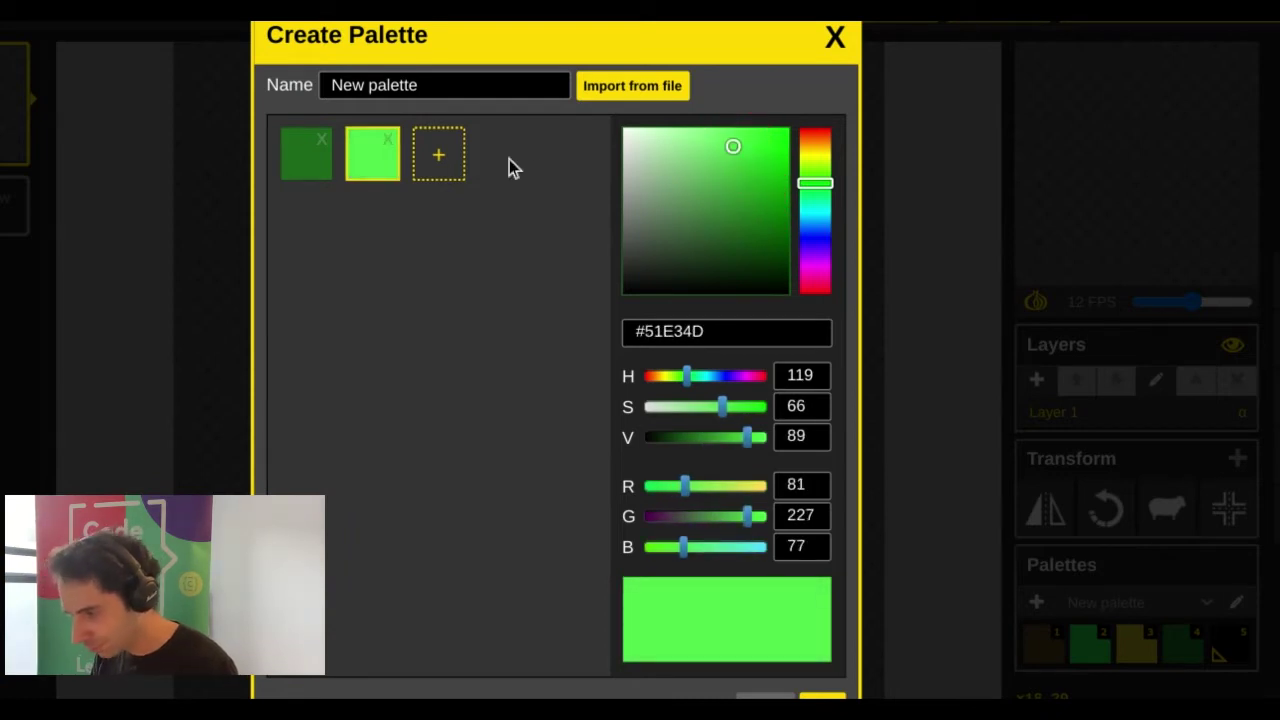
Add dark brown #584E1C and yellow #DEC02E to the new palette and save it.
{"action": "left_click", "coordinate": [450, 160]}
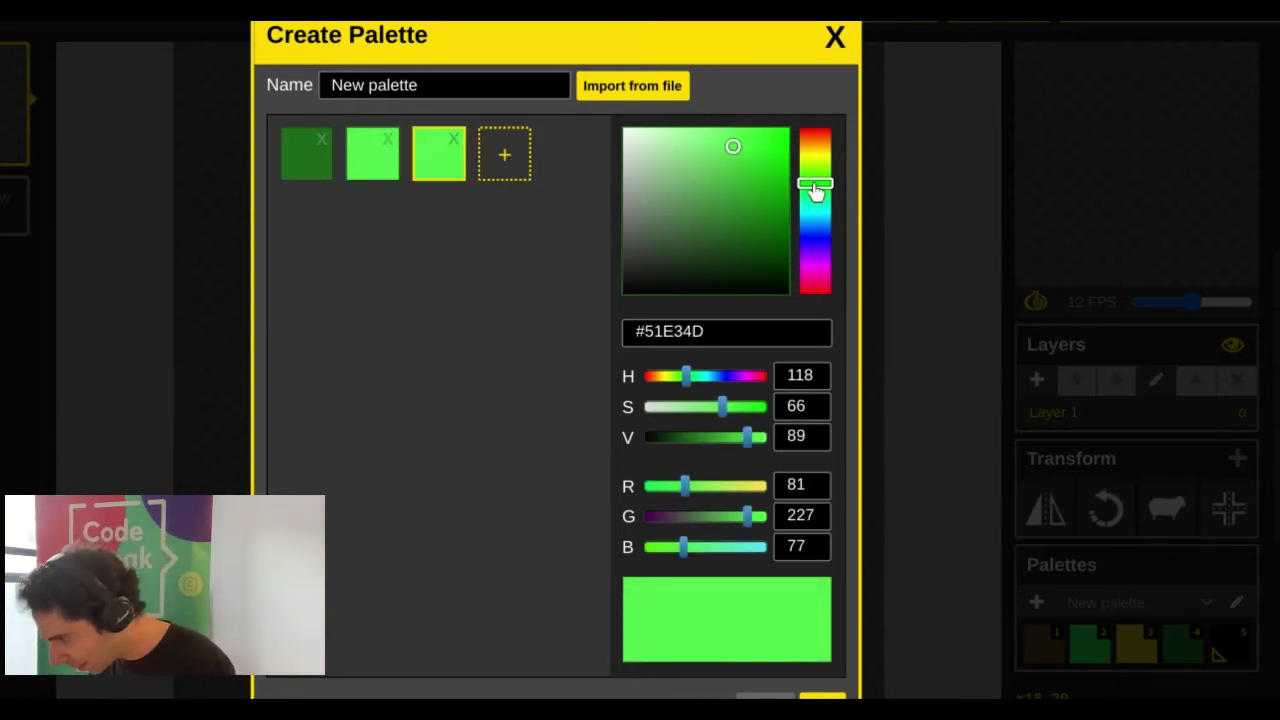
{"action": "left_click_drag", "start_coordinate": [815, 192], "coordinate": [814, 161]}
{"action": "left_click_drag", "start_coordinate": [735, 150], "coordinate": [736, 237]}
{"action": "left_click", "coordinate": [738, 232]}
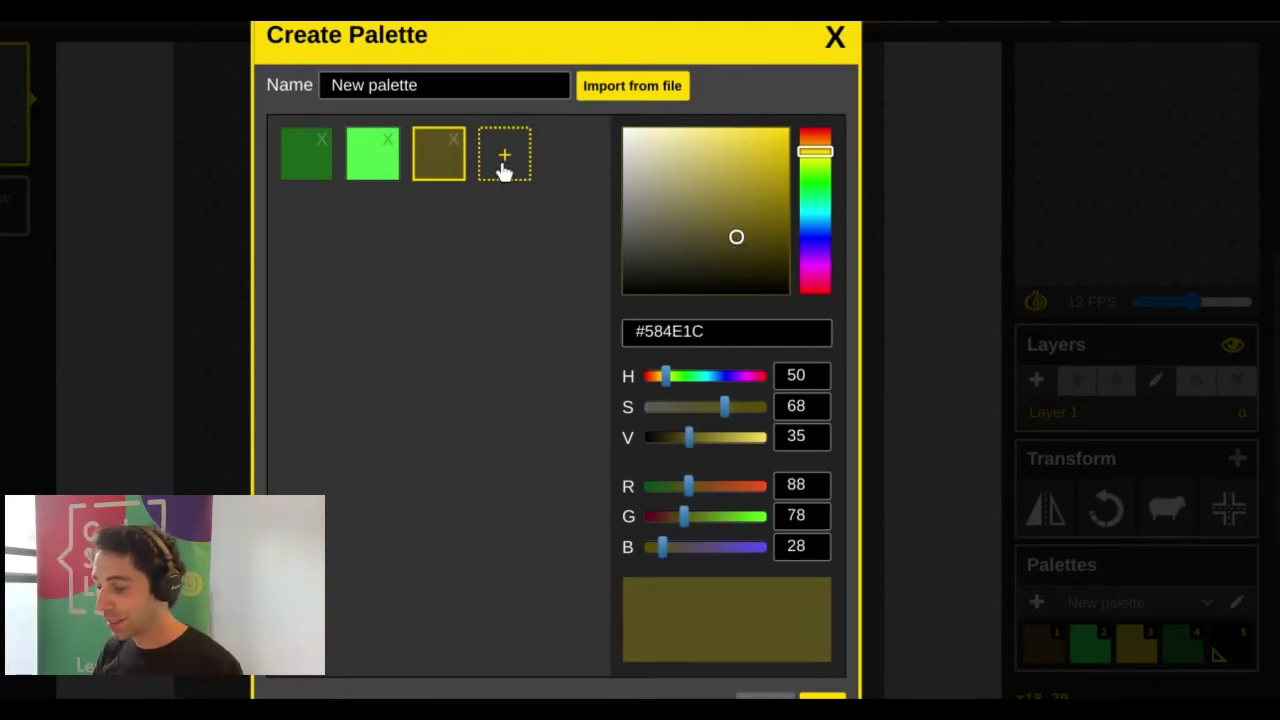
{"action": "left_click", "coordinate": [502, 165]}
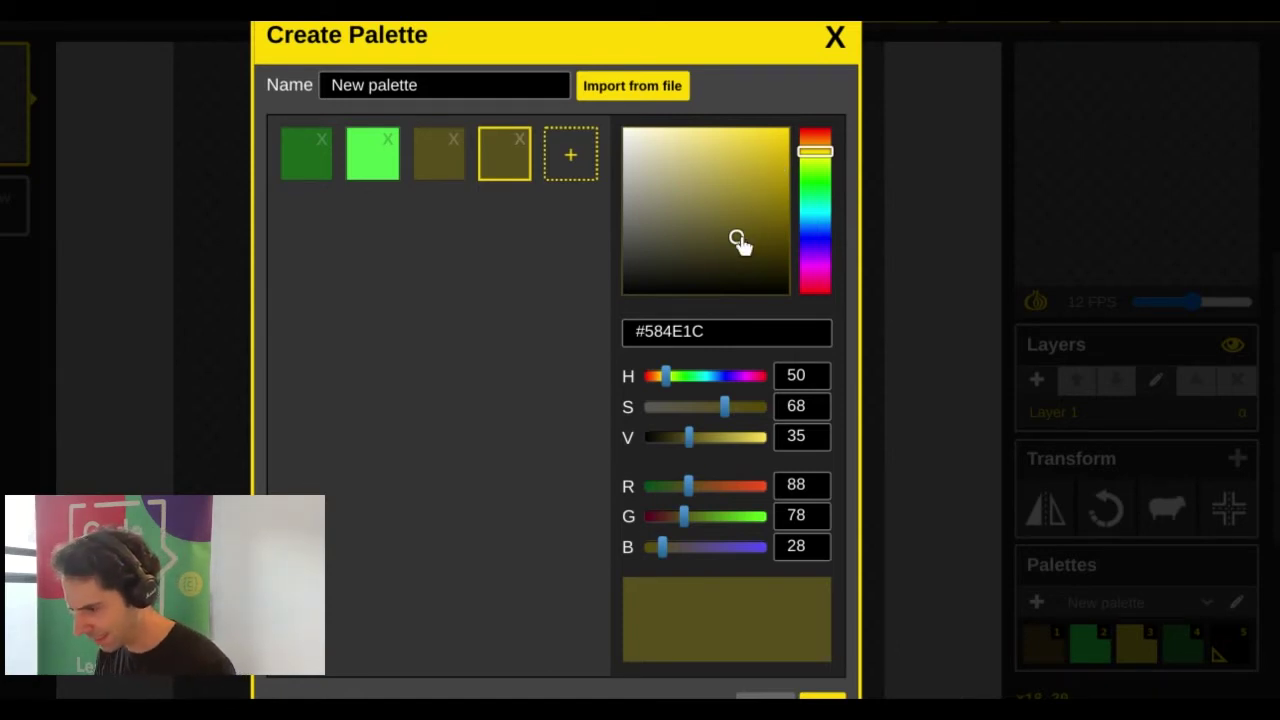
{"action": "left_click_drag", "start_coordinate": [741, 240], "coordinate": [754, 151]}
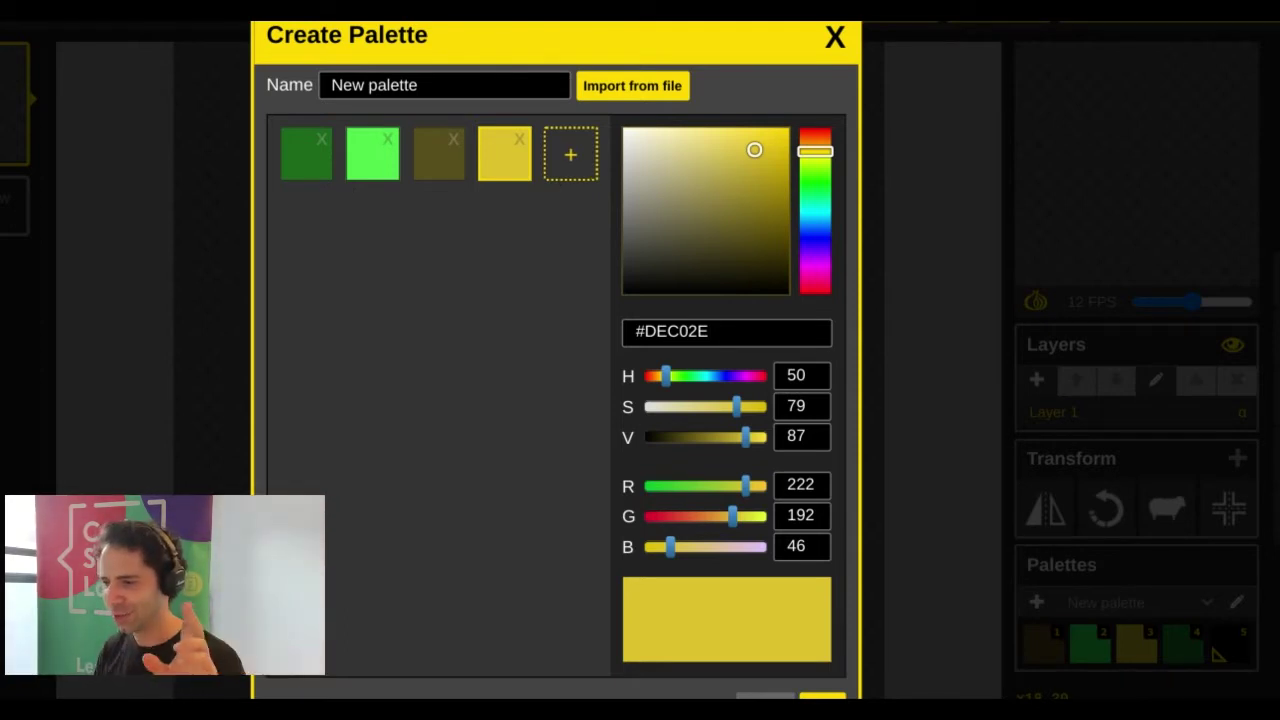
{"action": "scroll", "coordinate": [587, 458], "scroll_direction": "down", "scroll_amount": 1}
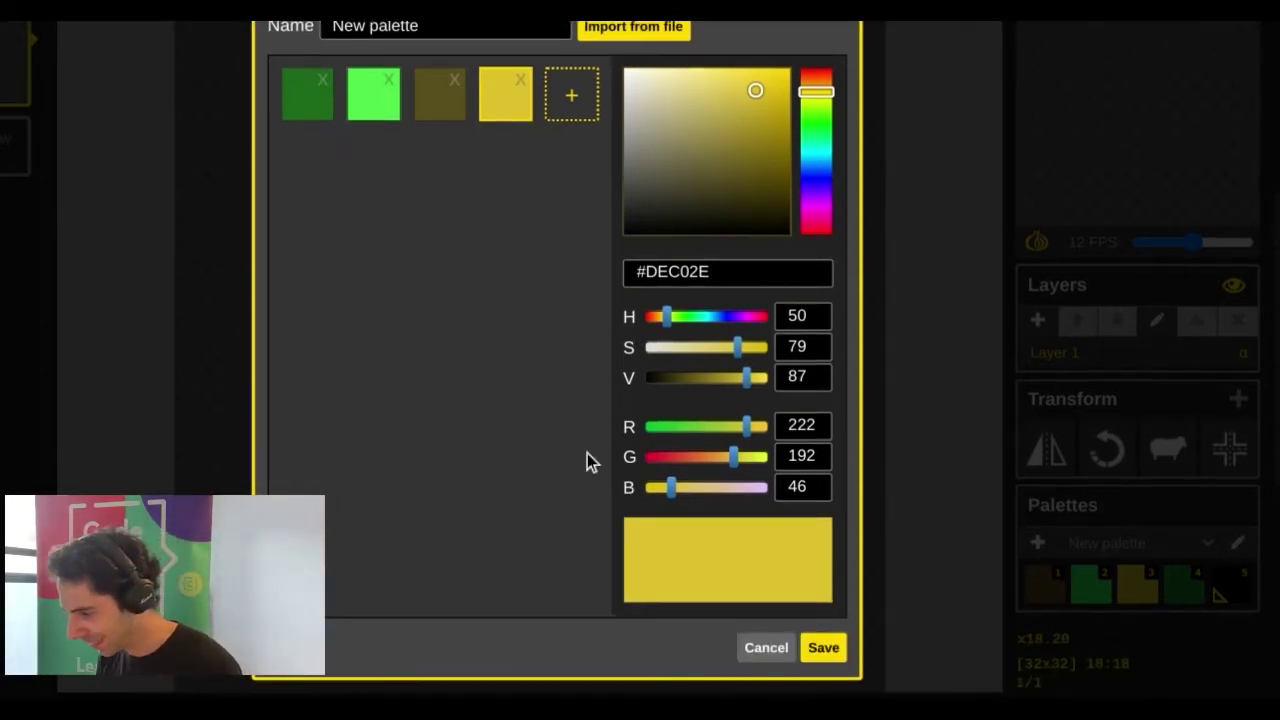
{"action": "left_click", "coordinate": [823, 648]}
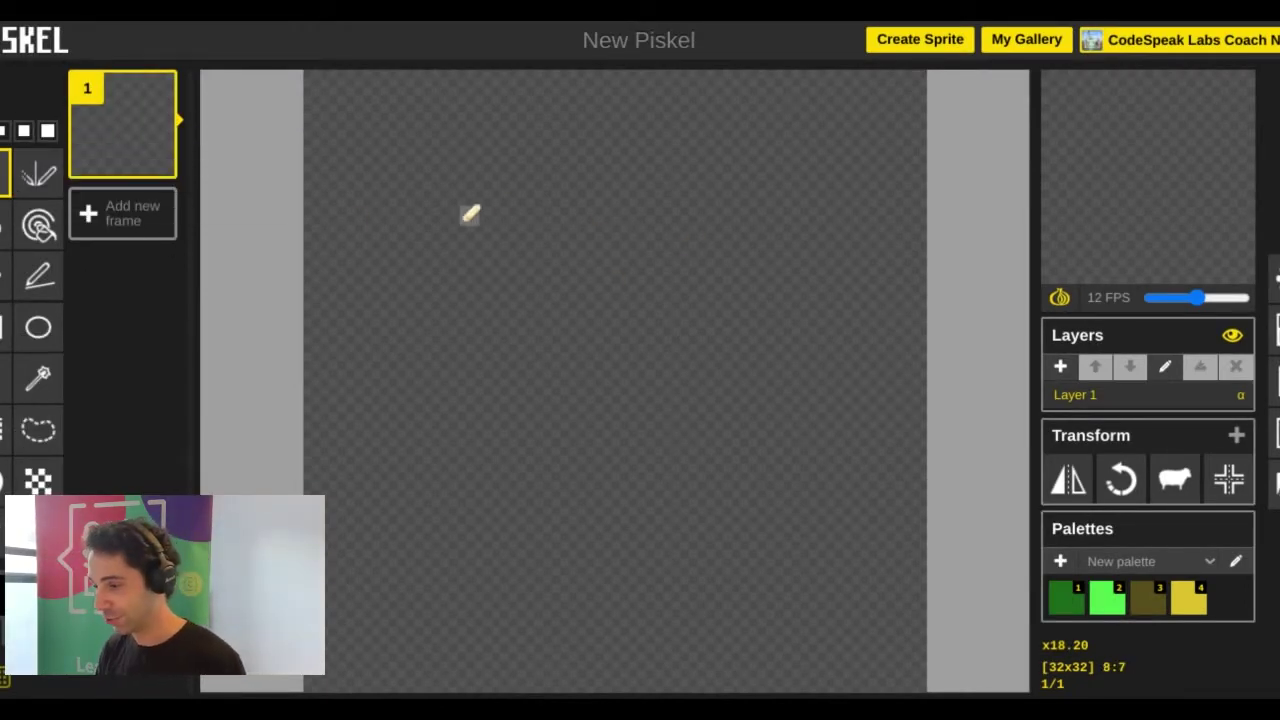
Scribble a freehand black test drawing across the canvas and undo it.
{"action": "mouse_move", "coordinate": [466, 213]}
{"action": "left_mouse_down"}
{"action": "mouse_move", "coordinate": [584, 205]}
{"action": "mouse_move", "coordinate": [717, 390]}
{"action": "mouse_move", "coordinate": [420, 467]}
{"action": "mouse_move", "coordinate": [661, 392]}
{"action": "mouse_move", "coordinate": [790, 506]}
{"action": "mouse_move", "coordinate": [694, 233]}
{"action": "mouse_move", "coordinate": [649, 400]}
{"action": "mouse_move", "coordinate": [543, 540]}
{"action": "mouse_move", "coordinate": [488, 421]}
{"action": "mouse_move", "coordinate": [914, 420]}
{"action": "mouse_move", "coordinate": [899, 432]}
{"action": "mouse_move", "coordinate": [721, 216]}
{"action": "mouse_move", "coordinate": [609, 485]}
{"action": "mouse_move", "coordinate": [445, 522]}
{"action": "mouse_move", "coordinate": [511, 330]}
{"action": "mouse_move", "coordinate": [493, 212]}
{"action": "mouse_move", "coordinate": [468, 182]}
{"action": "left_mouse_up"}
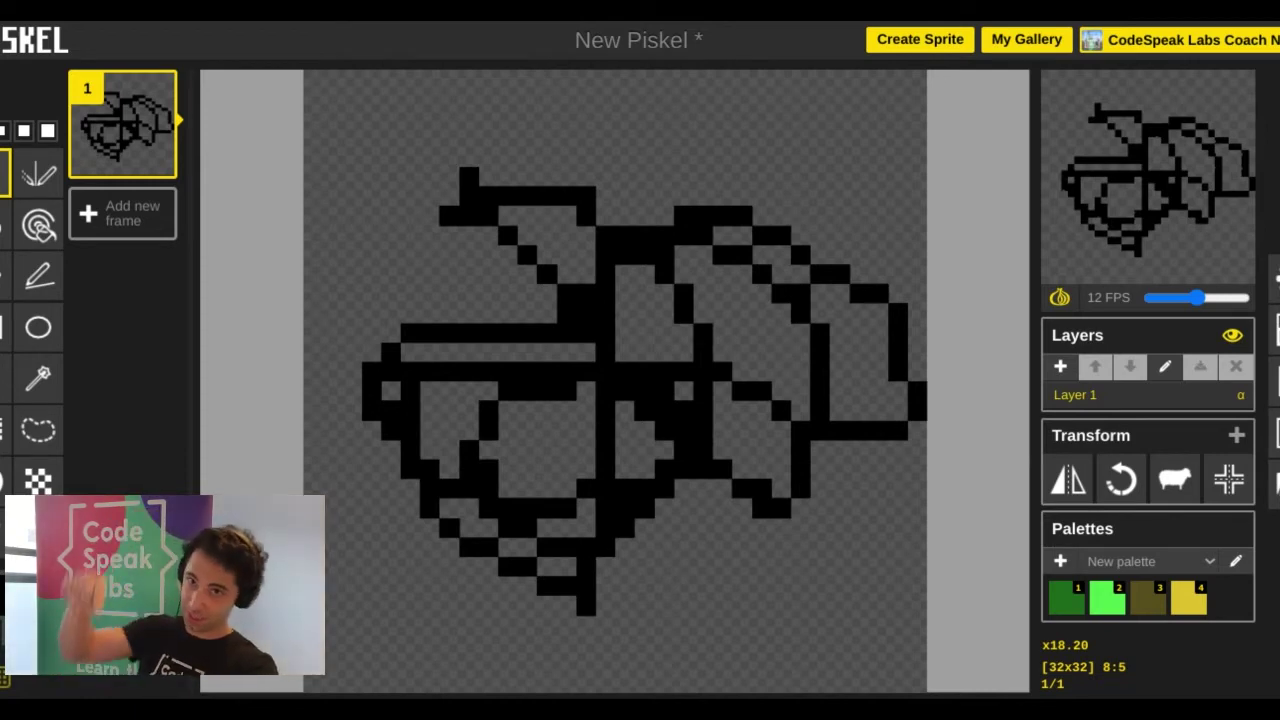
{"action": "key", "text": "ctrl+z"}
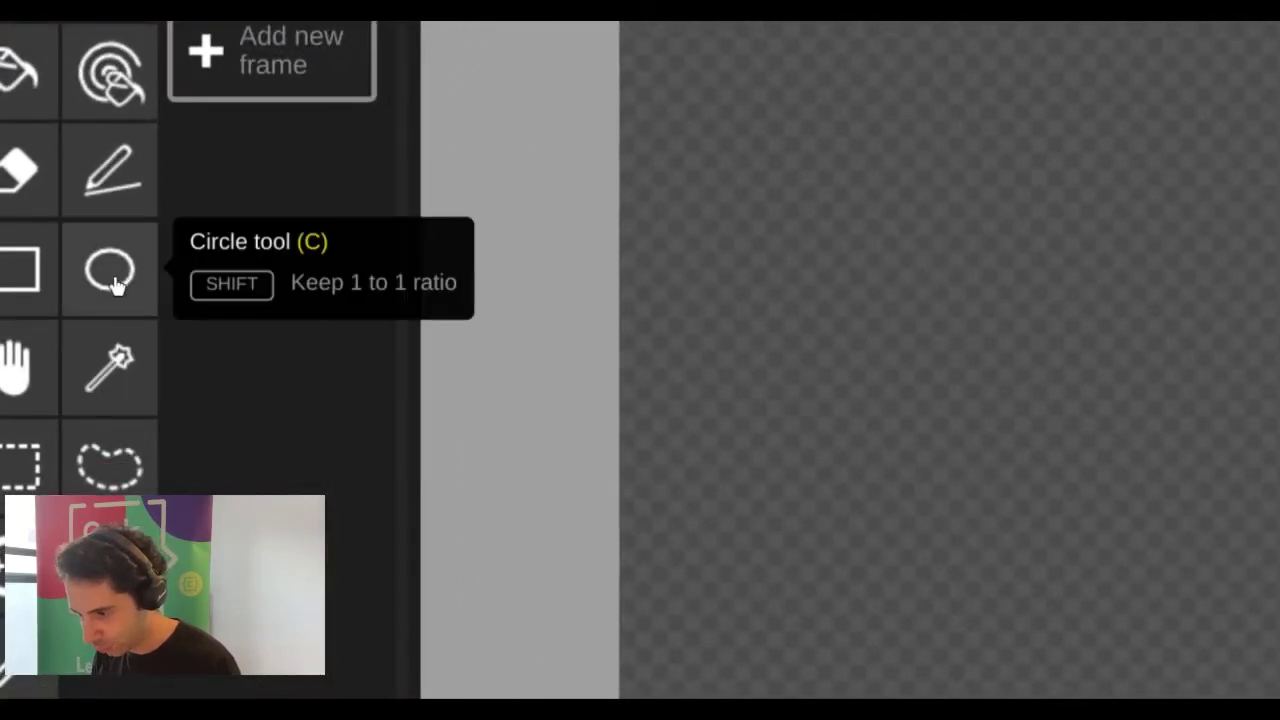
Draw a black ellipse about 11 by 9 pixels for the head and one about 13 by 17 pixels directly below for the body.
{"action": "left_click", "coordinate": [110, 280]}
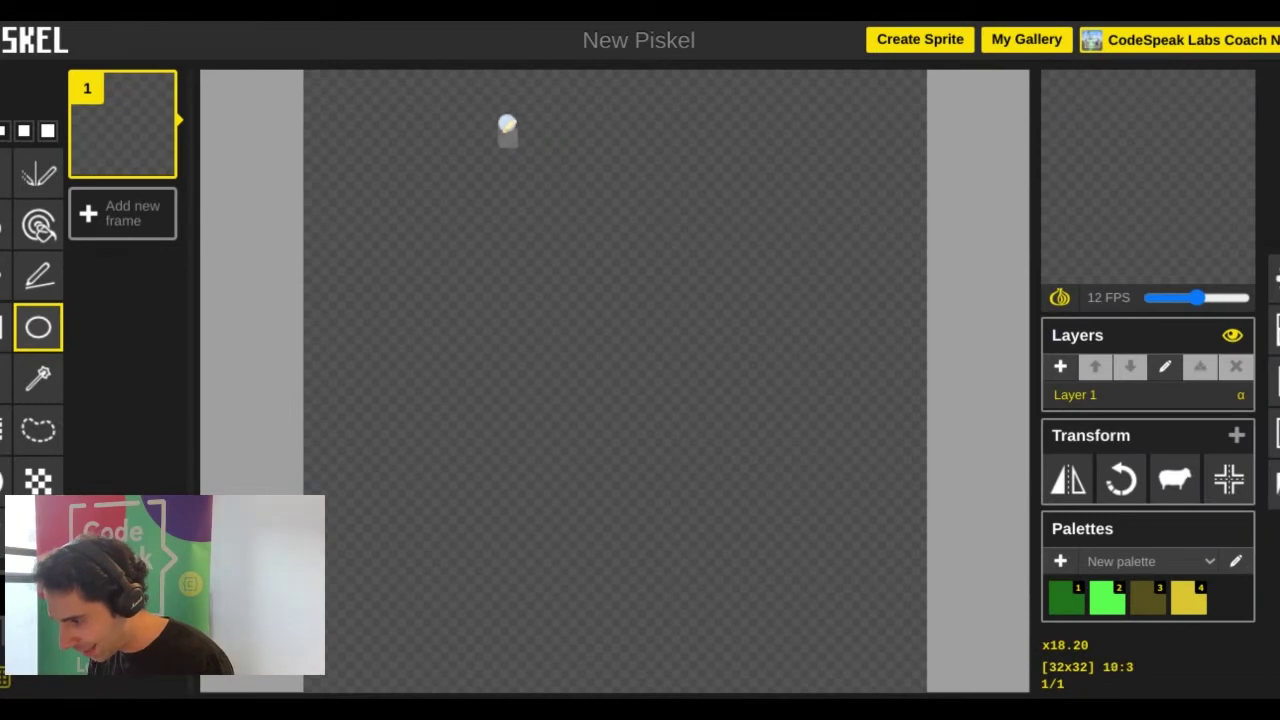
{"action": "left_click_drag", "start_coordinate": [505, 116], "coordinate": [714, 273]}
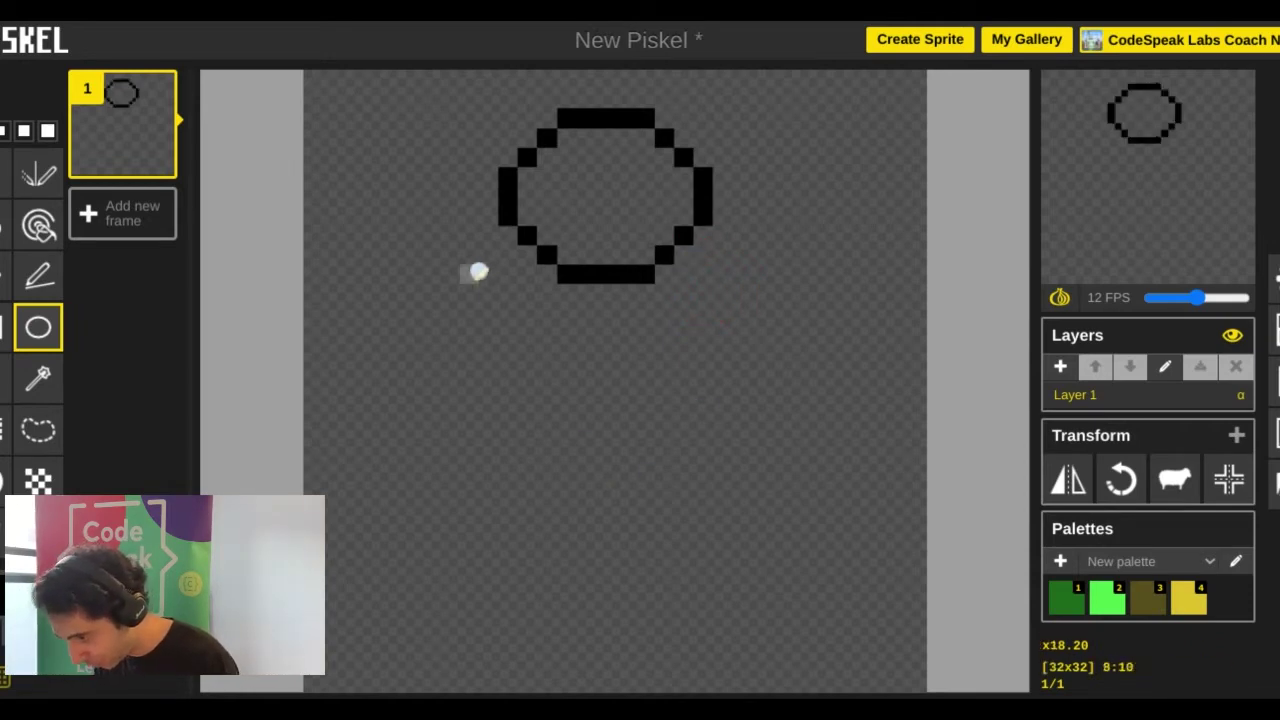
{"action": "left_click_drag", "start_coordinate": [494, 285], "coordinate": [723, 594]}
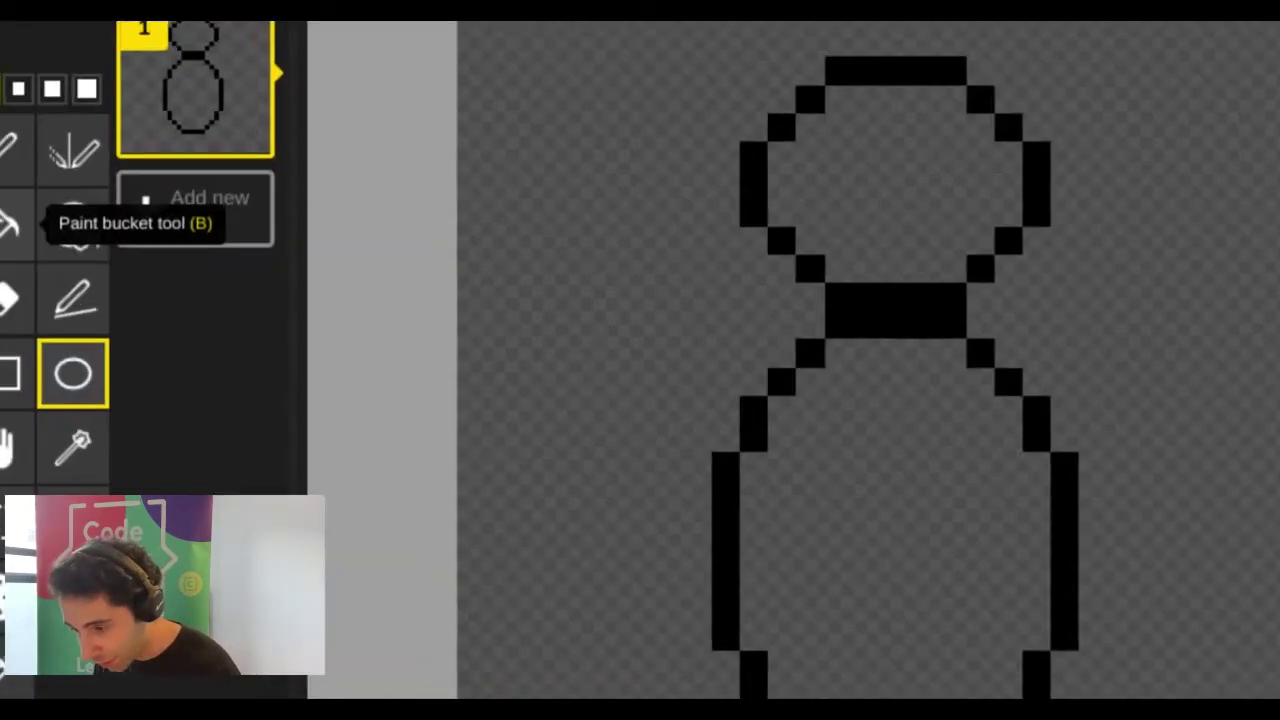
Fill the body, the head and the black neck band between them with the palette's dark brown.
{"action": "left_click", "coordinate": [2, 229]}
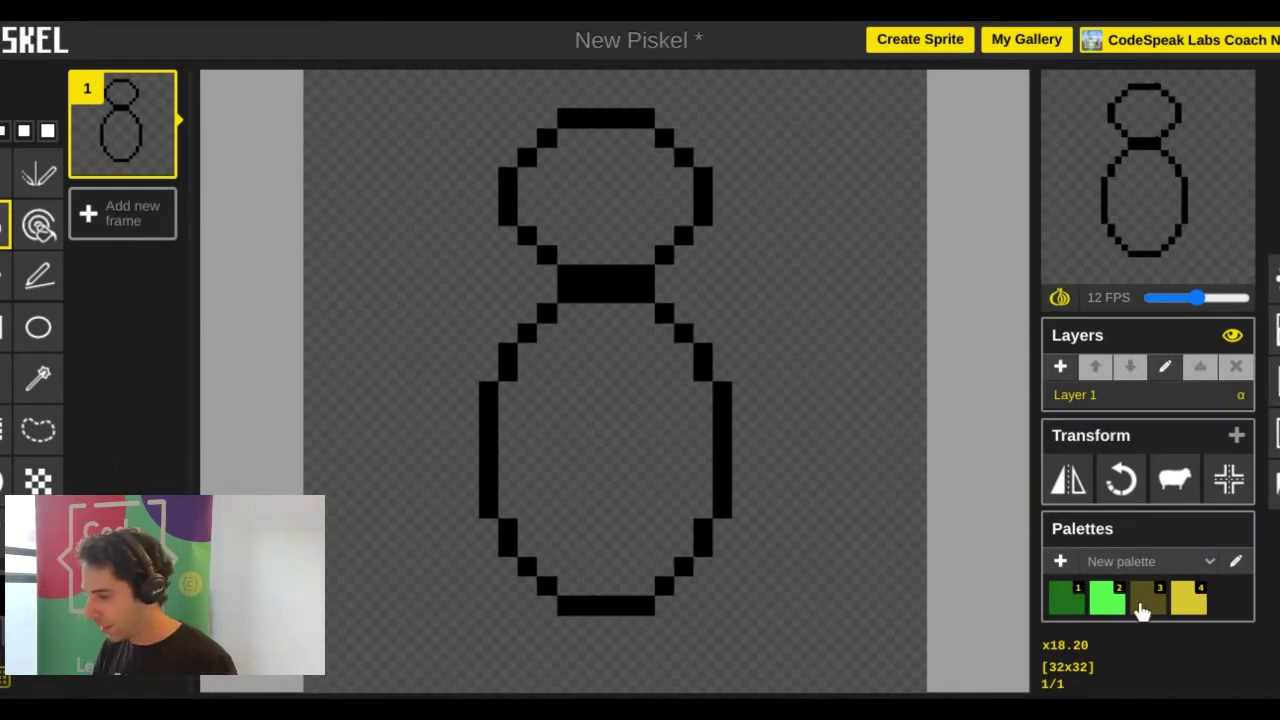
{"action": "left_click", "coordinate": [1141, 607]}
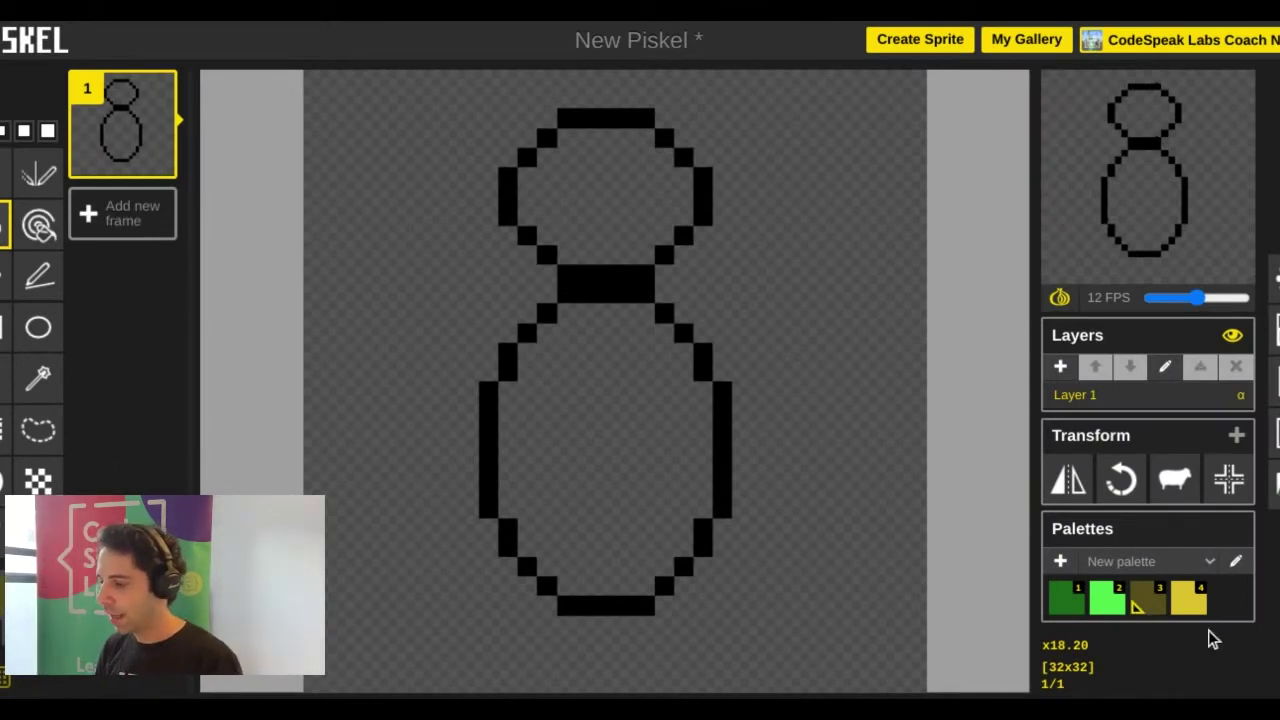
{"action": "left_click", "coordinate": [583, 424]}
{"action": "left_click", "coordinate": [620, 205]}
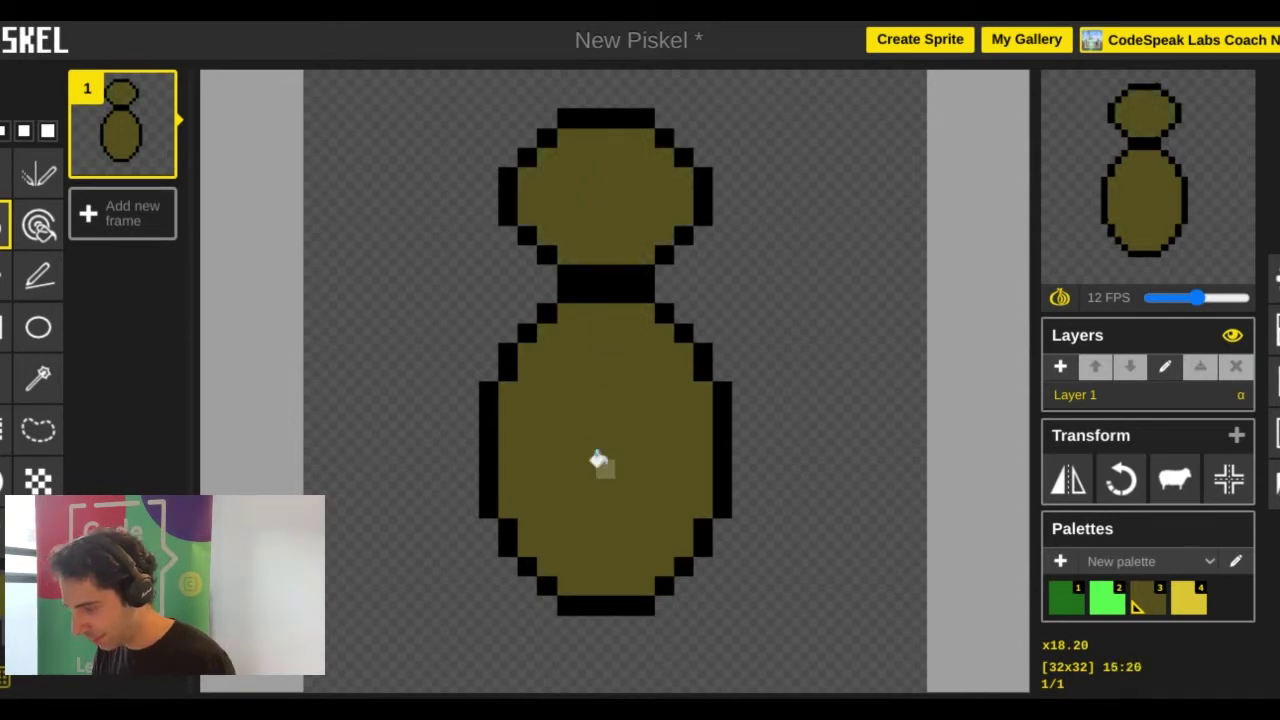
{"action": "left_click", "coordinate": [585, 283]}
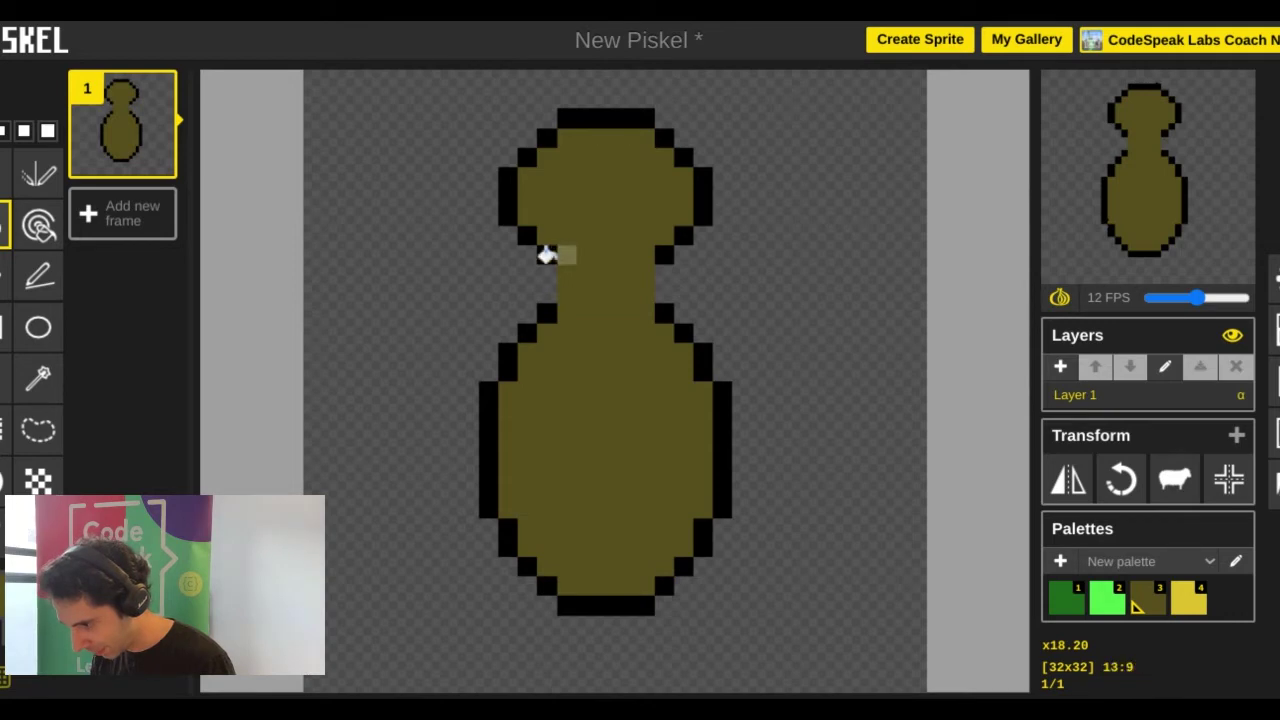
Recolor the black outline segments all around the head to dark brown.
{"action": "left_click", "coordinate": [546, 254]}
{"action": "left_click", "coordinate": [526, 236]}
{"action": "left_click", "coordinate": [503, 195]}
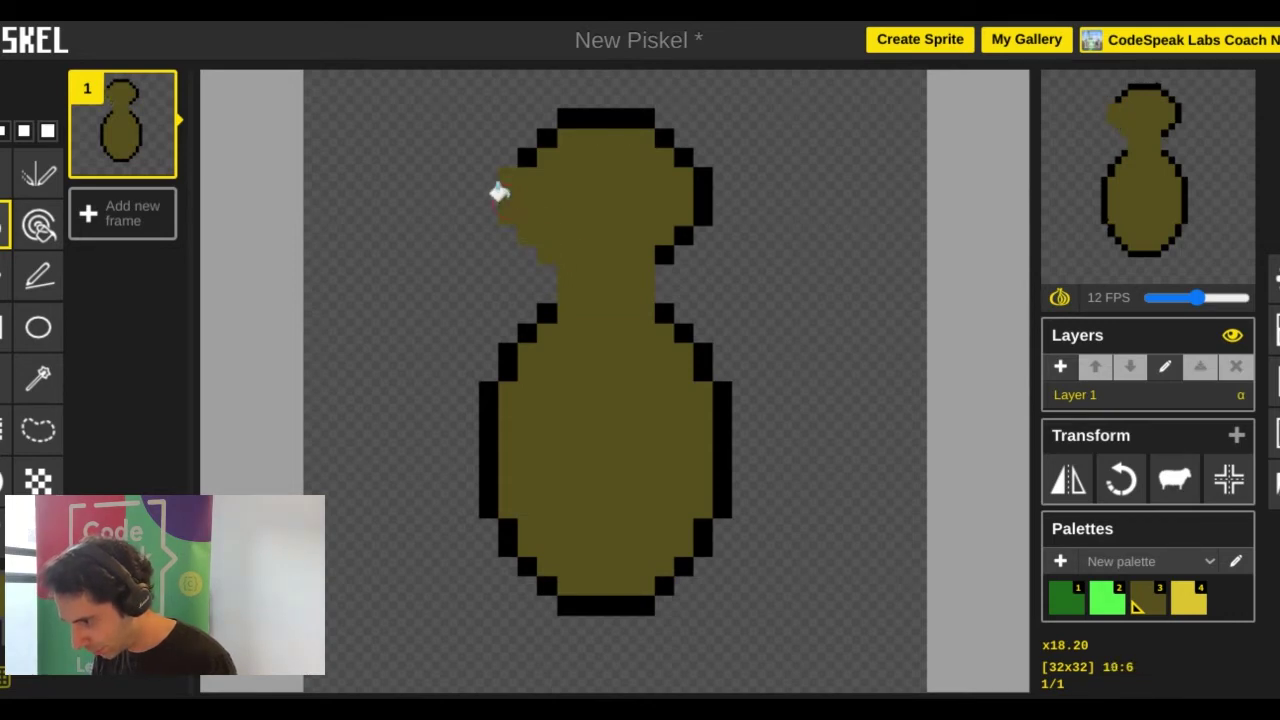
{"action": "left_click", "coordinate": [516, 154]}
{"action": "left_click", "coordinate": [531, 134]}
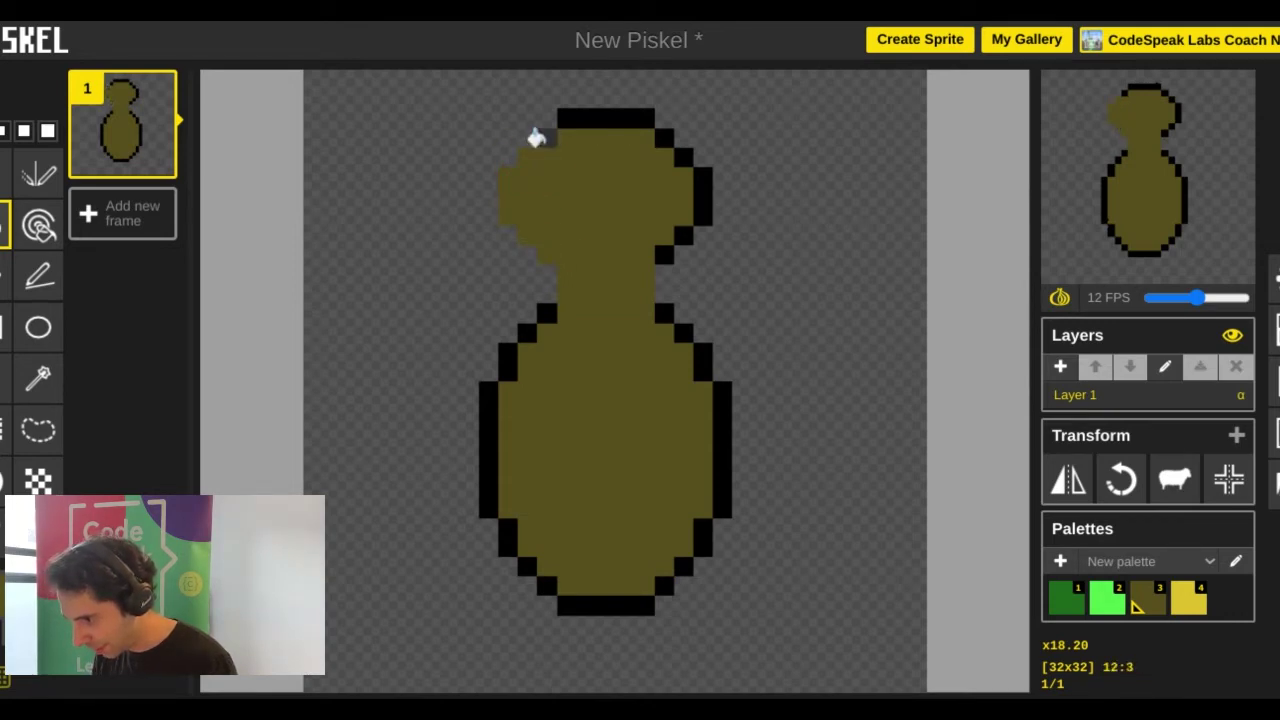
{"action": "left_click", "coordinate": [551, 132]}
{"action": "left_click", "coordinate": [583, 118]}
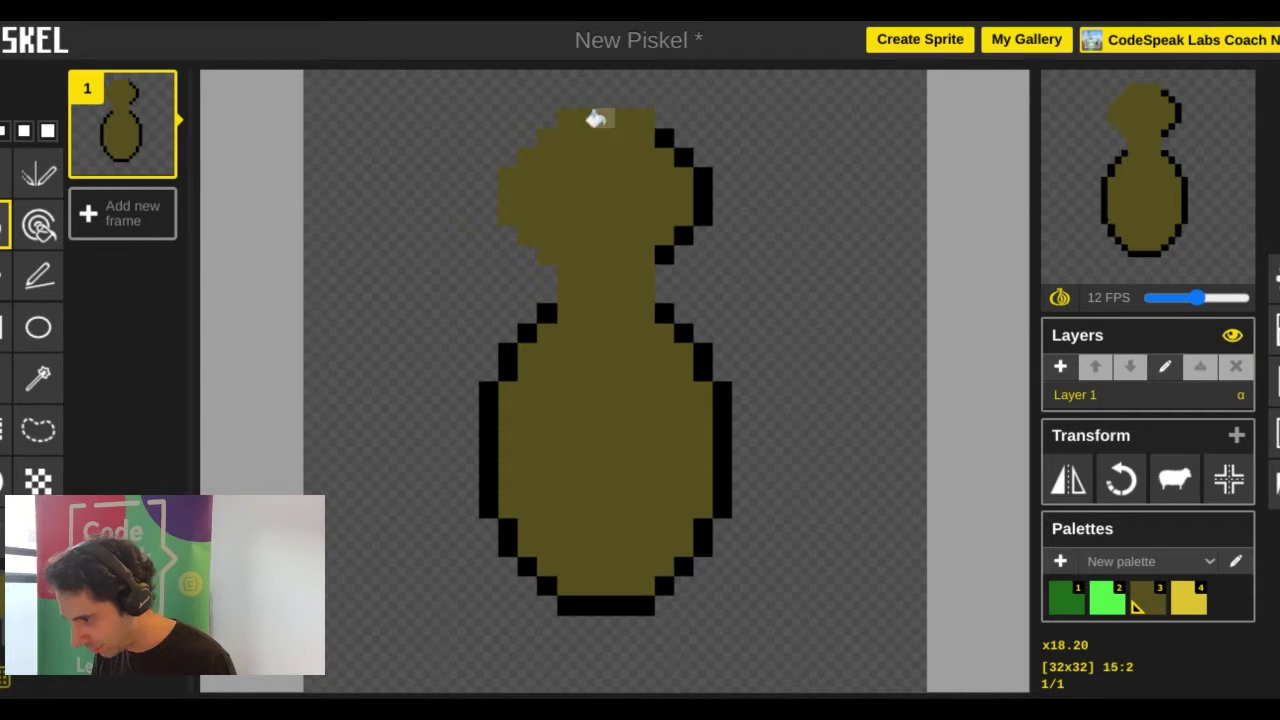
{"action": "left_click", "coordinate": [663, 136]}
{"action": "left_click", "coordinate": [682, 157]}
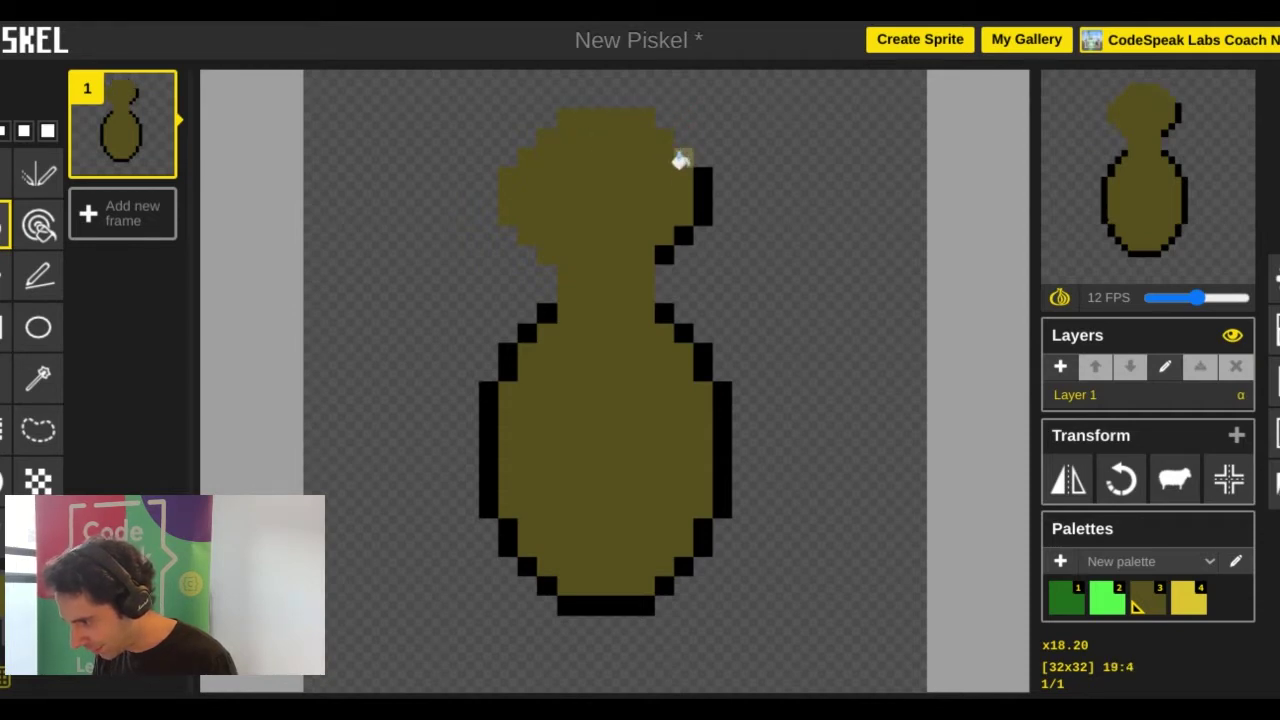
{"action": "left_click", "coordinate": [700, 195]}
{"action": "left_click", "coordinate": [684, 236]}
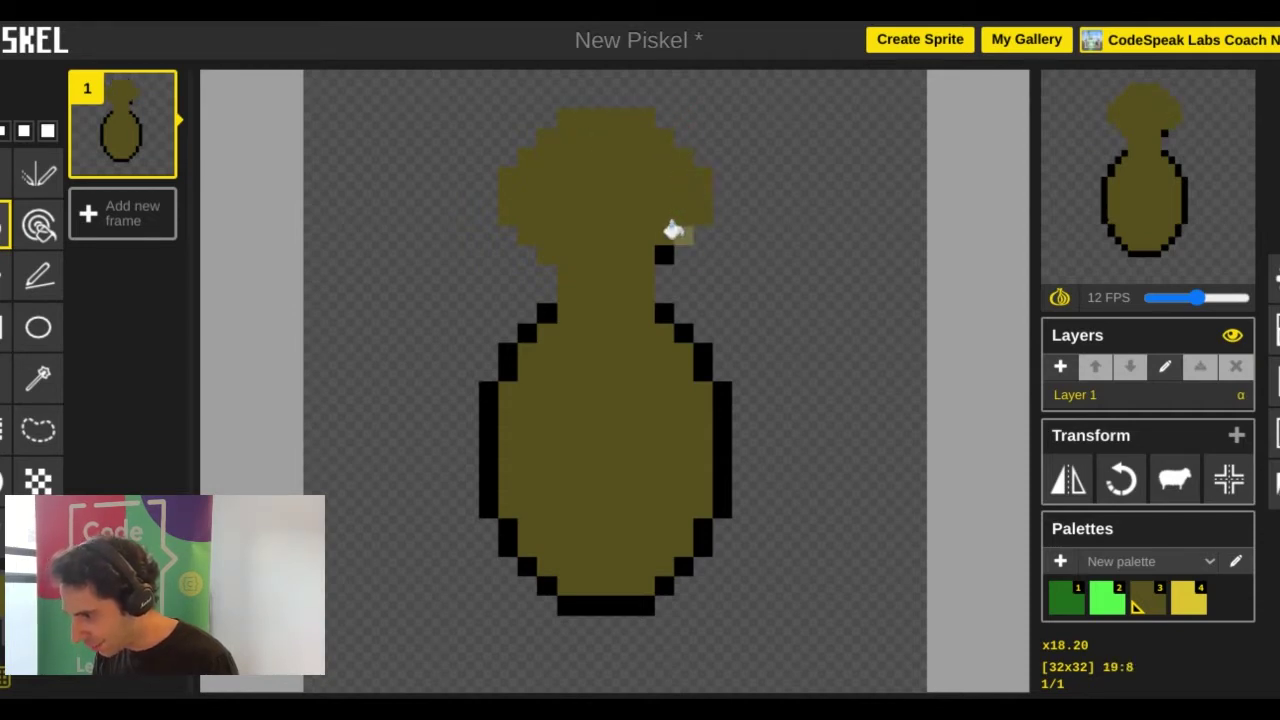
{"action": "left_click", "coordinate": [664, 255]}
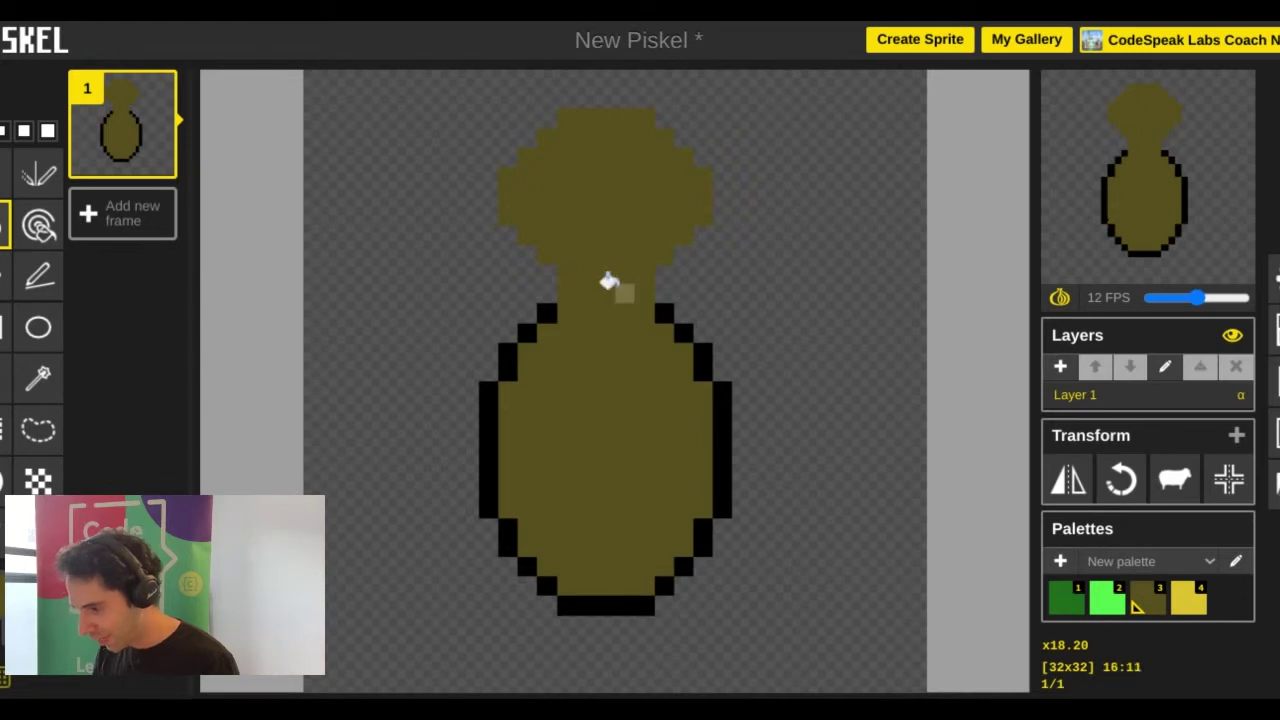
Recolor the outline segments along the left side of the body to dark brown.
{"action": "left_click", "coordinate": [543, 314]}
{"action": "left_click", "coordinate": [522, 333]}
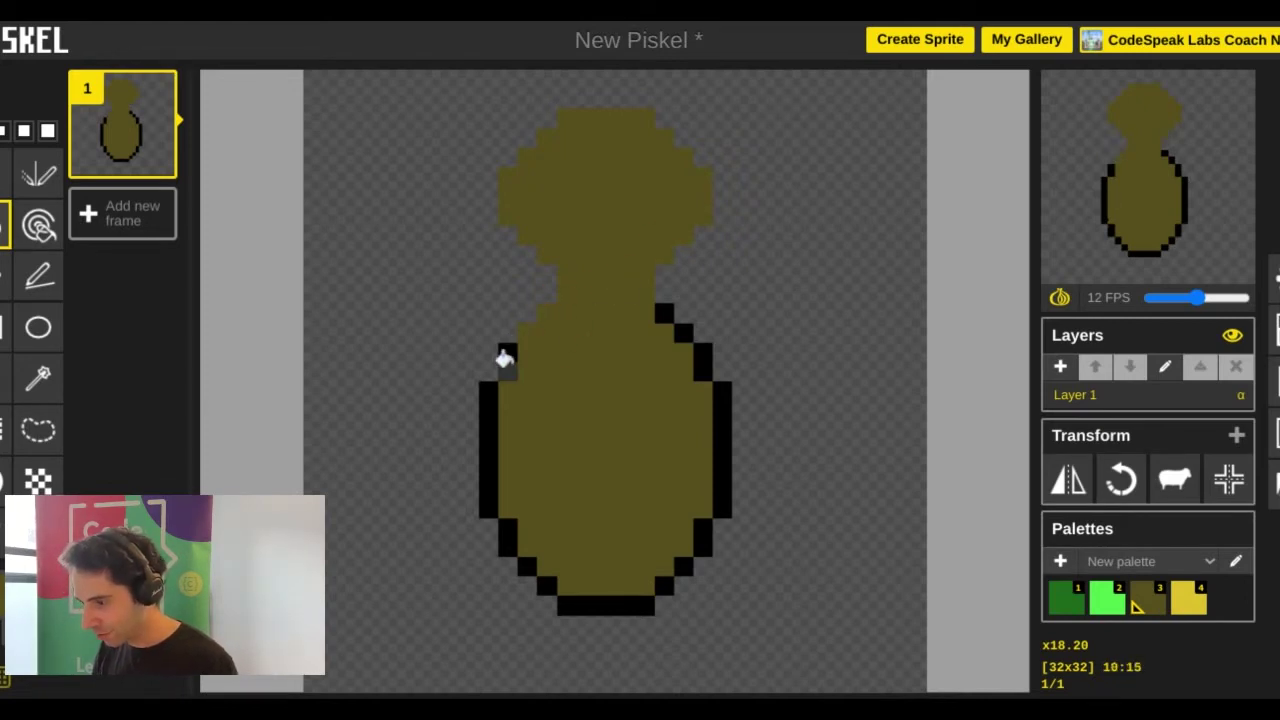
{"action": "left_click", "coordinate": [505, 362]}
{"action": "left_click", "coordinate": [476, 444]}
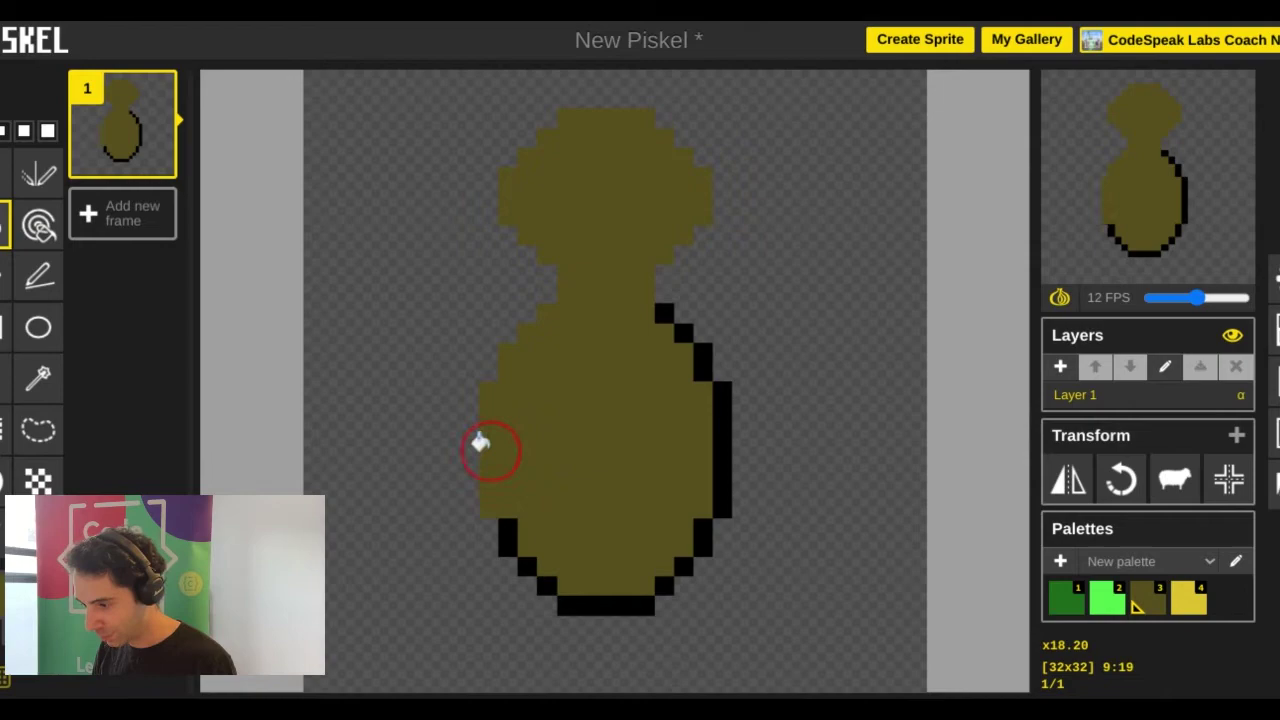
{"action": "left_click", "coordinate": [506, 544]}
{"action": "left_click", "coordinate": [524, 566]}
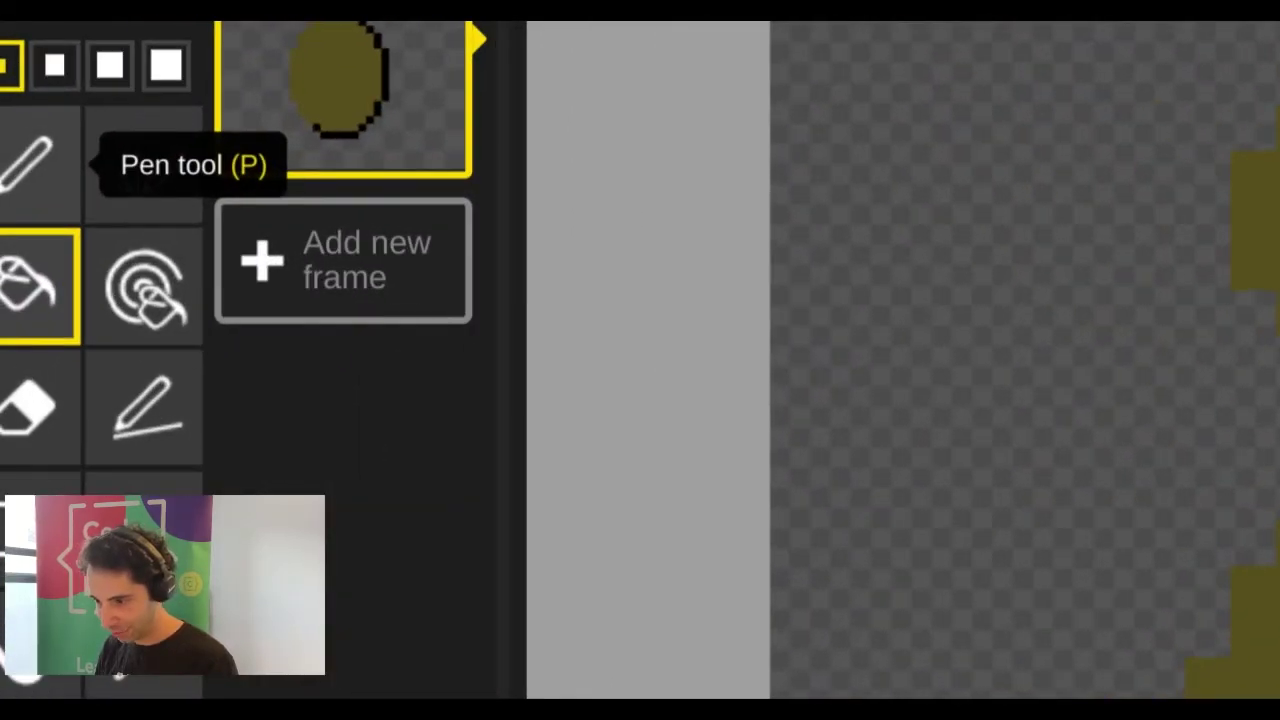
Draw a raised dark brown arm extending up and outward from the body's left shoulder with the Pen tool.
{"action": "left_click", "coordinate": [44, 176]}
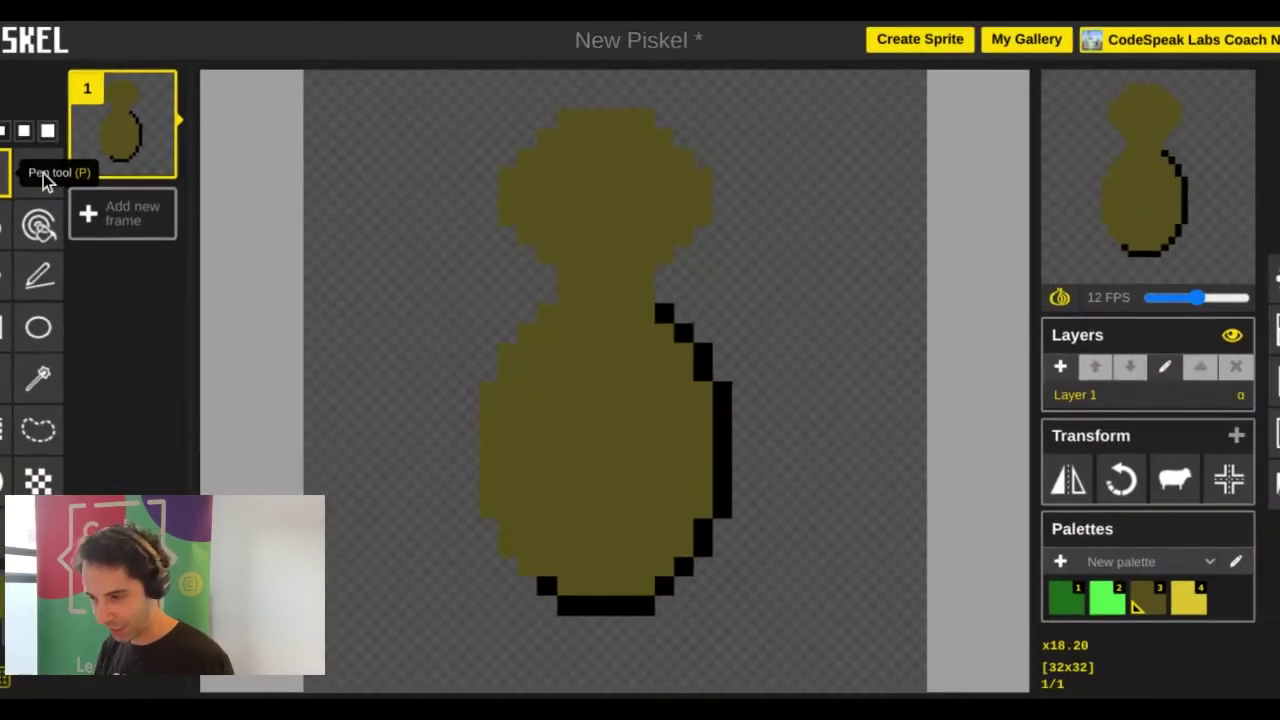
{"action": "mouse_move", "coordinate": [522, 330]}
{"action": "left_mouse_down"}
{"action": "mouse_move", "coordinate": [341, 259]}
{"action": "mouse_move", "coordinate": [497, 376]}
{"action": "left_mouse_up"}
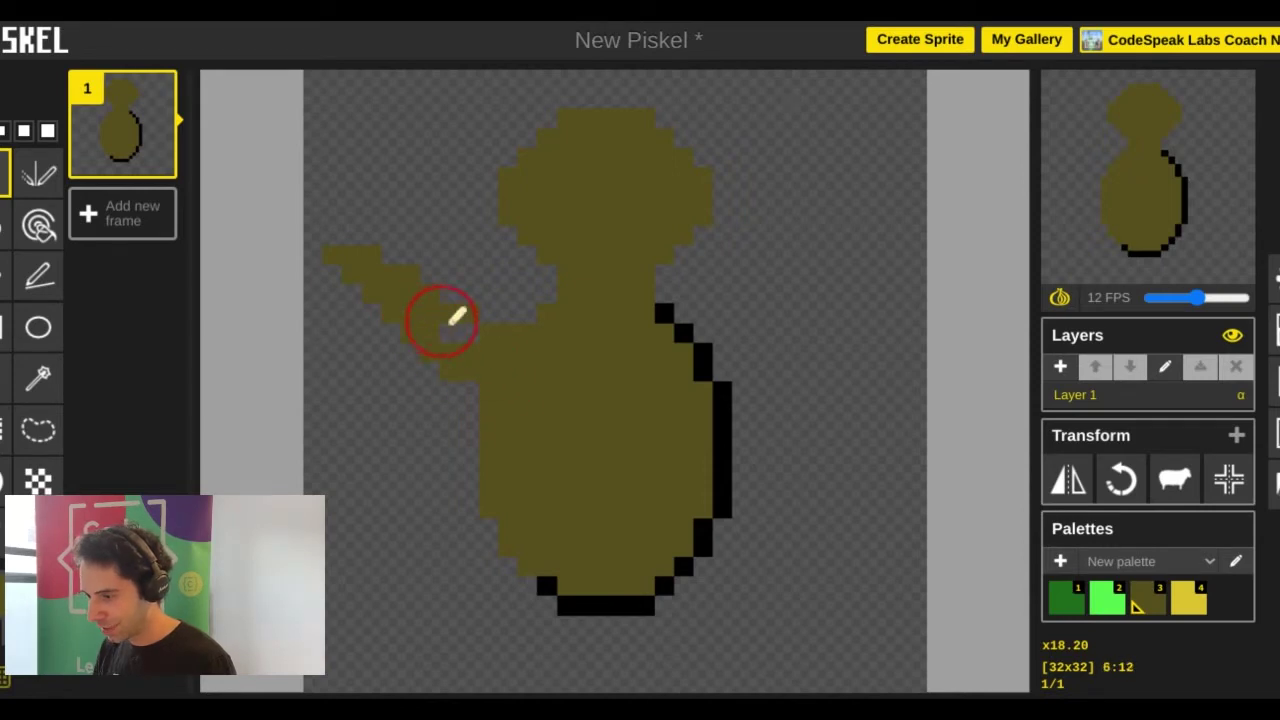
{"action": "left_click_drag", "start_coordinate": [483, 333], "coordinate": [530, 340]}
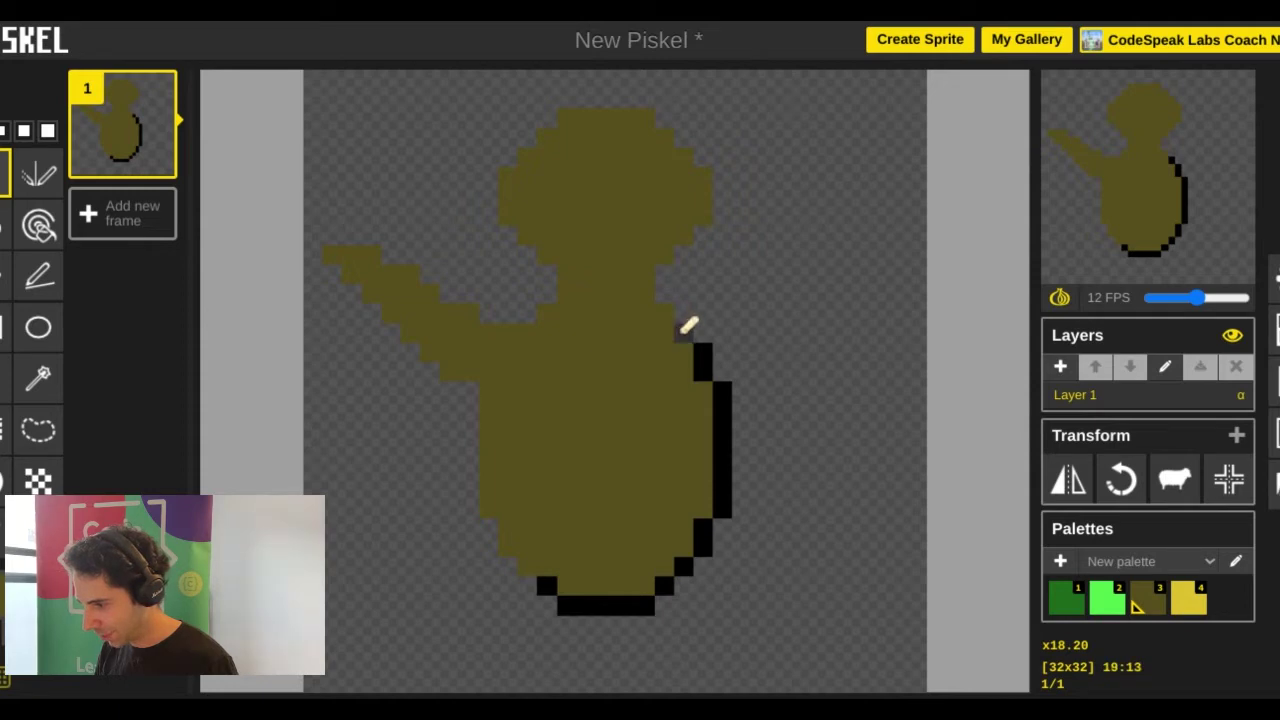
Recolor the black outline segments along the right side of the body to dark brown.
{"action": "left_click", "coordinate": [690, 330]}
{"action": "left_click", "coordinate": [702, 364]}
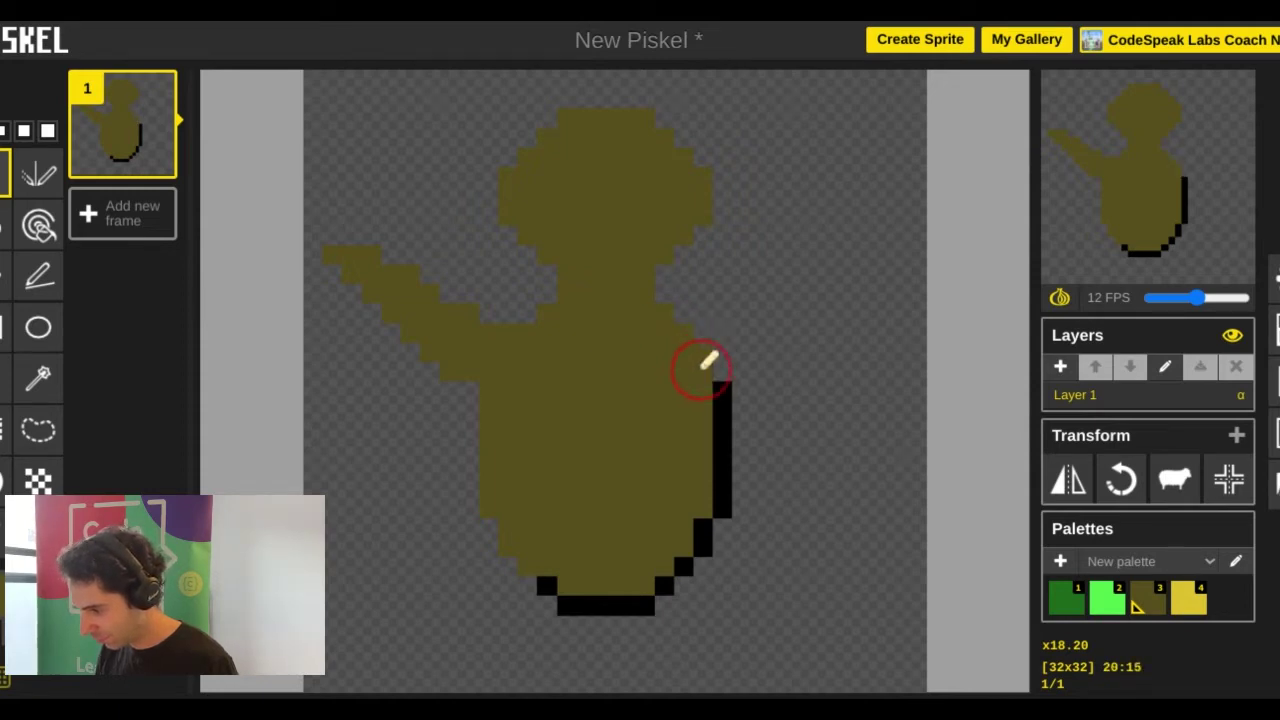
{"action": "left_click", "coordinate": [727, 388]}
{"action": "left_click_drag", "start_coordinate": [727, 405], "coordinate": [723, 506]}
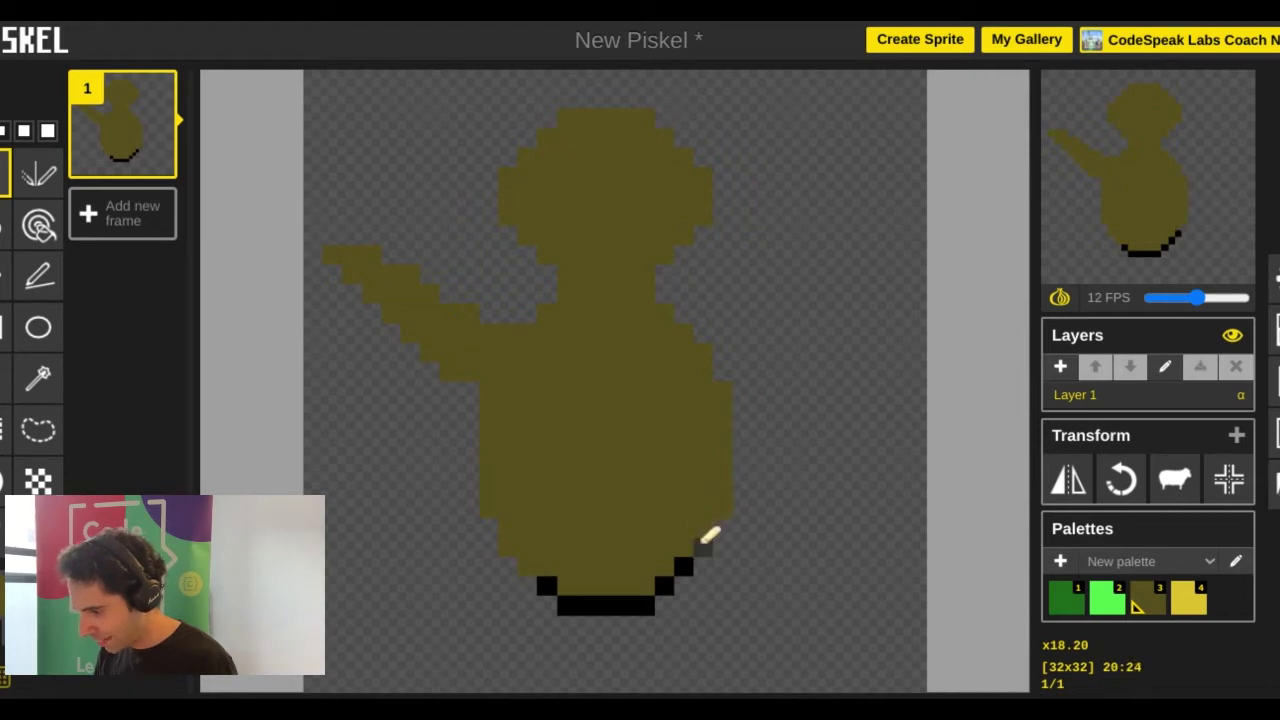
{"action": "left_click", "coordinate": [703, 546]}
Draw a raised dark brown arm extending up and outward from the body's right shoulder.
{"action": "mouse_move", "coordinate": [690, 335]}
{"action": "left_mouse_down"}
{"action": "mouse_move", "coordinate": [875, 218]}
{"action": "mouse_move", "coordinate": [766, 323]}
{"action": "left_mouse_up"}
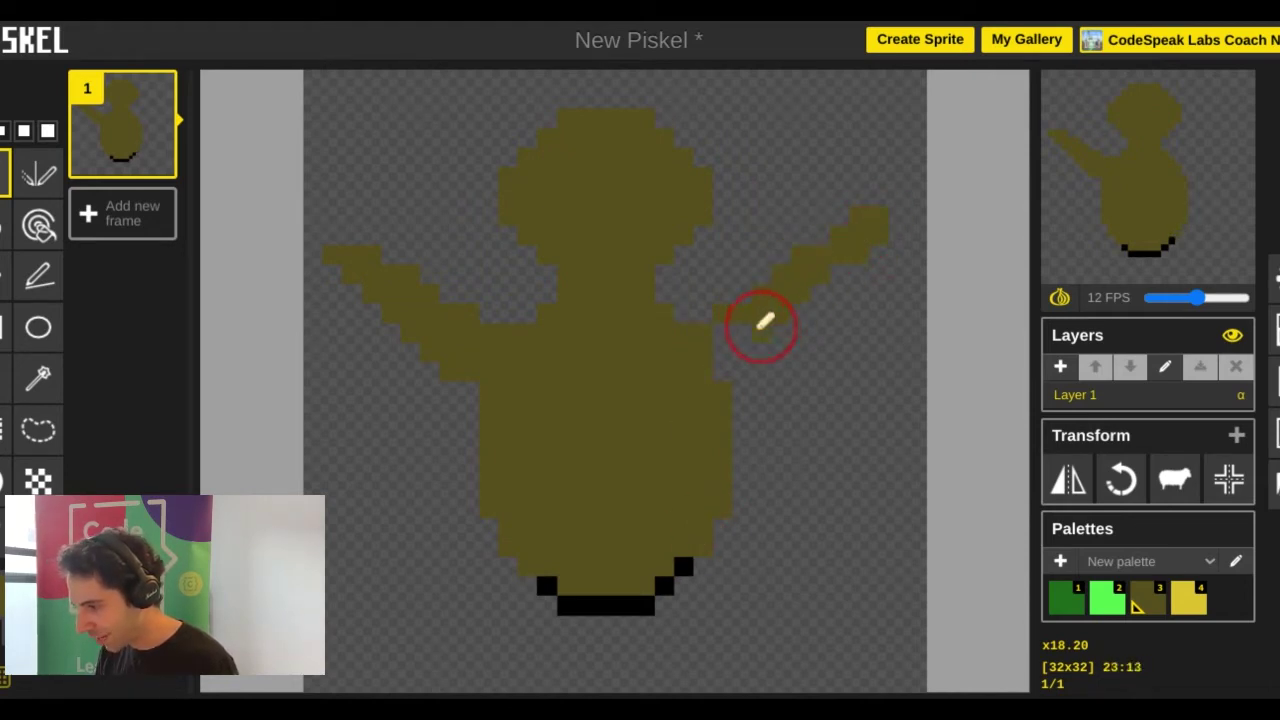
{"action": "mouse_move", "coordinate": [781, 259]}
{"action": "left_mouse_down"}
{"action": "mouse_move", "coordinate": [829, 214]}
{"action": "mouse_move", "coordinate": [732, 327]}
{"action": "left_mouse_up"}
{"action": "left_click_drag", "start_coordinate": [862, 218], "coordinate": [846, 220]}
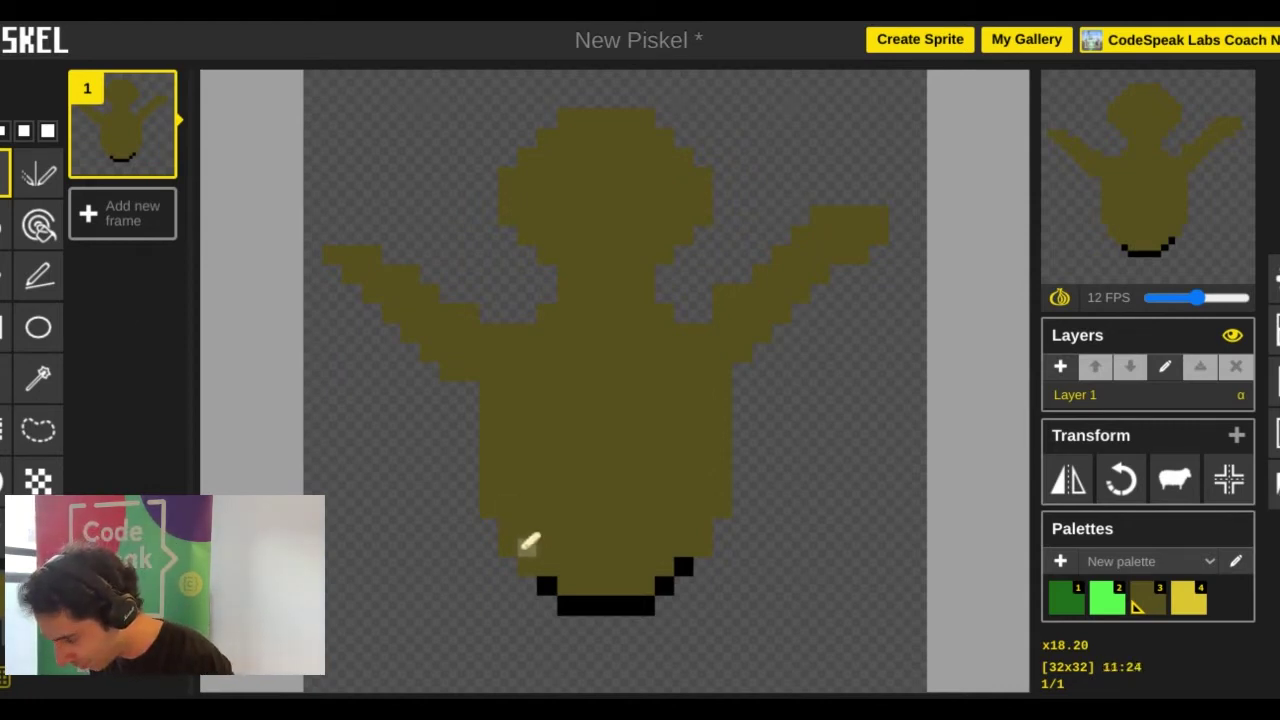
Draw and fill in a dark brown leg slanting down and outward from the body's lower left side.
{"action": "left_click_drag", "start_coordinate": [522, 548], "coordinate": [418, 694]}
{"action": "left_click_drag", "start_coordinate": [492, 505], "coordinate": [432, 664]}
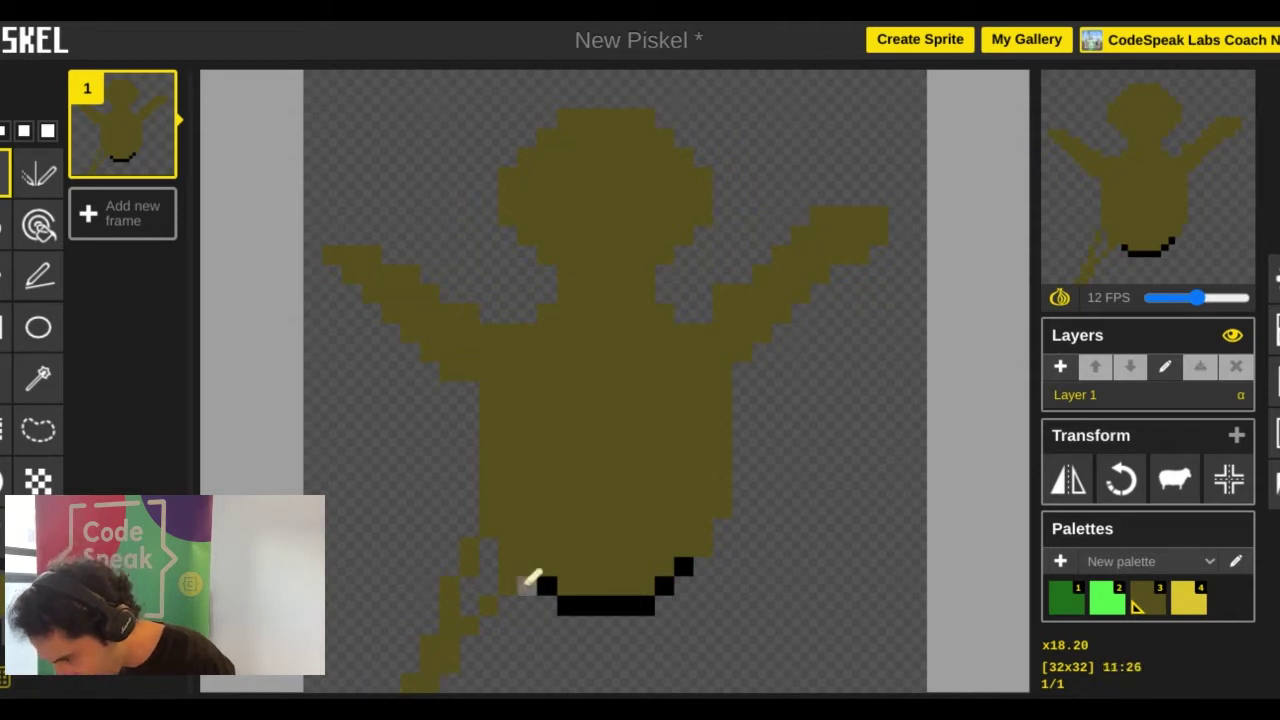
{"action": "left_click_drag", "start_coordinate": [530, 582], "coordinate": [458, 675]}
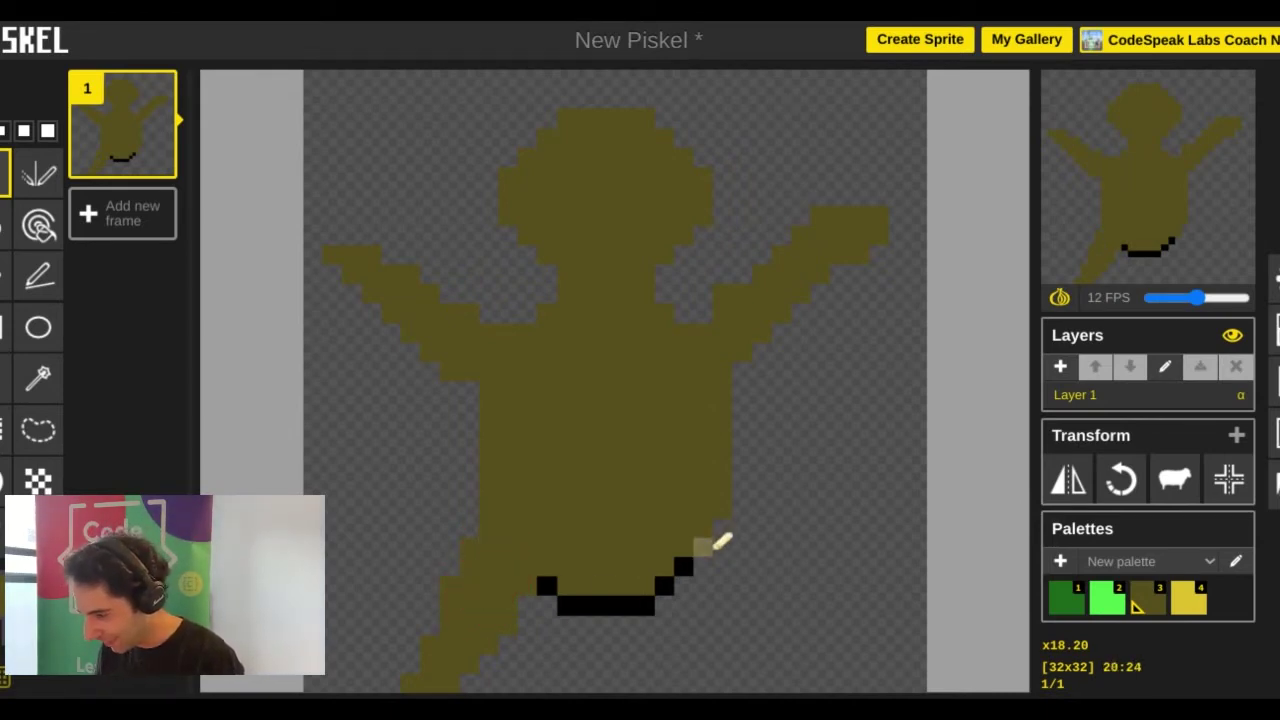
Draw a dark brown leg slanting outward from the body's lower right side and recolor the remaining black outline beneath the body.
{"action": "mouse_move", "coordinate": [714, 540]}
{"action": "left_mouse_down"}
{"action": "mouse_move", "coordinate": [758, 583]}
{"action": "mouse_move", "coordinate": [786, 641]}
{"action": "left_mouse_up"}
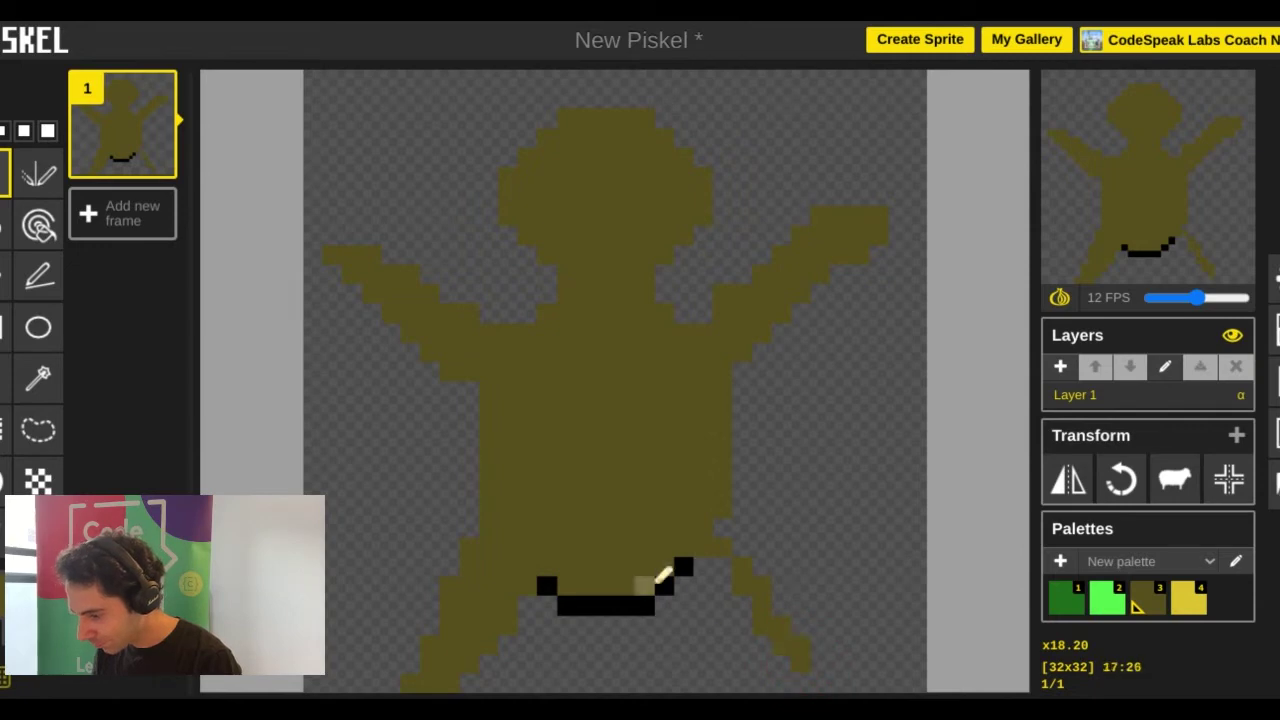
{"action": "mouse_move", "coordinate": [660, 582]}
{"action": "left_mouse_down"}
{"action": "mouse_move", "coordinate": [709, 598]}
{"action": "mouse_move", "coordinate": [777, 665]}
{"action": "mouse_move", "coordinate": [723, 560]}
{"action": "mouse_move", "coordinate": [708, 556]}
{"action": "left_mouse_up"}
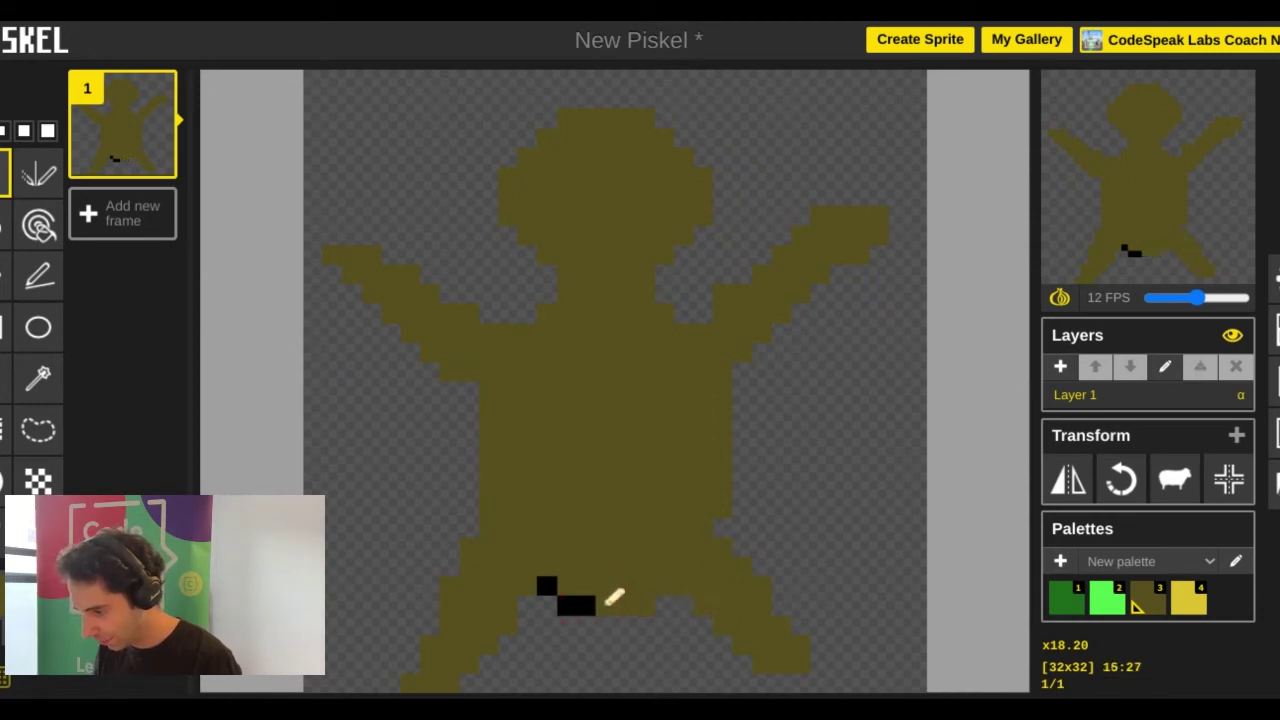
{"action": "right_click", "coordinate": [570, 604]}
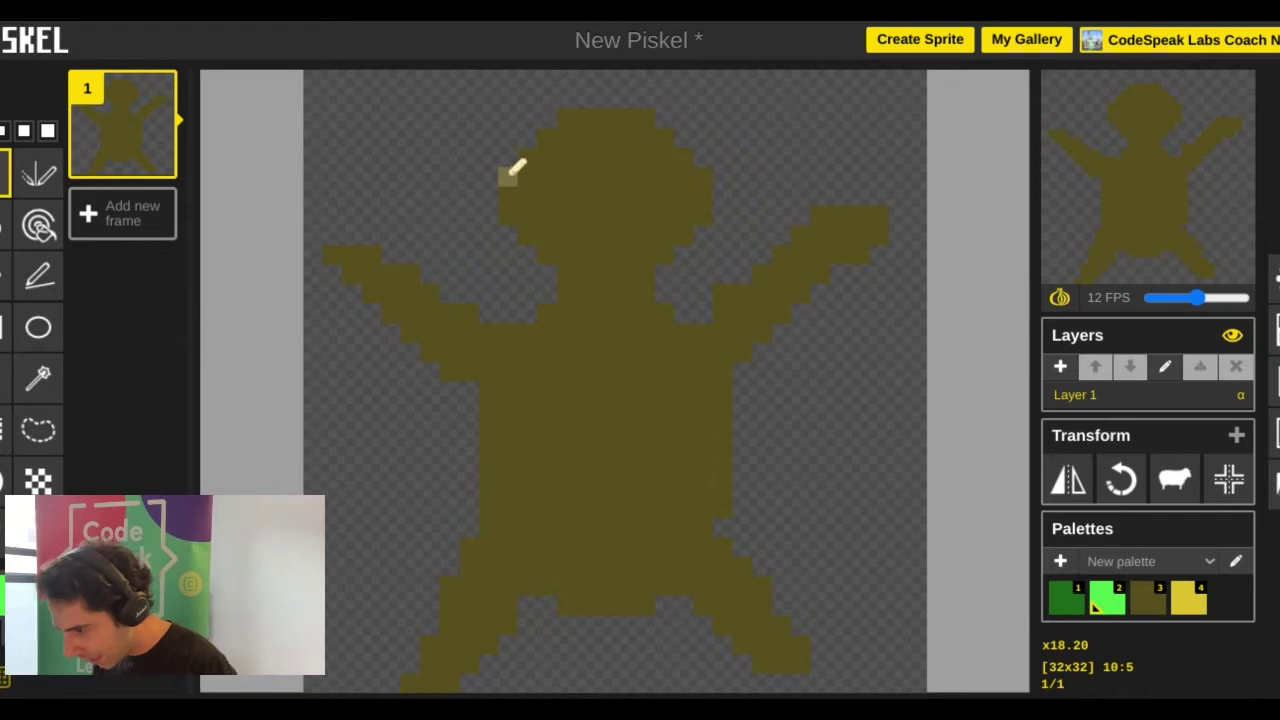
Paint a light green mask band three pixels high across the head, with two single-pixel dark brown eyes.
{"action": "mouse_move", "coordinate": [508, 176]}
{"action": "left_mouse_down"}
{"action": "mouse_move", "coordinate": [690, 176]}
{"action": "mouse_move", "coordinate": [697, 189]}
{"action": "left_mouse_up"}
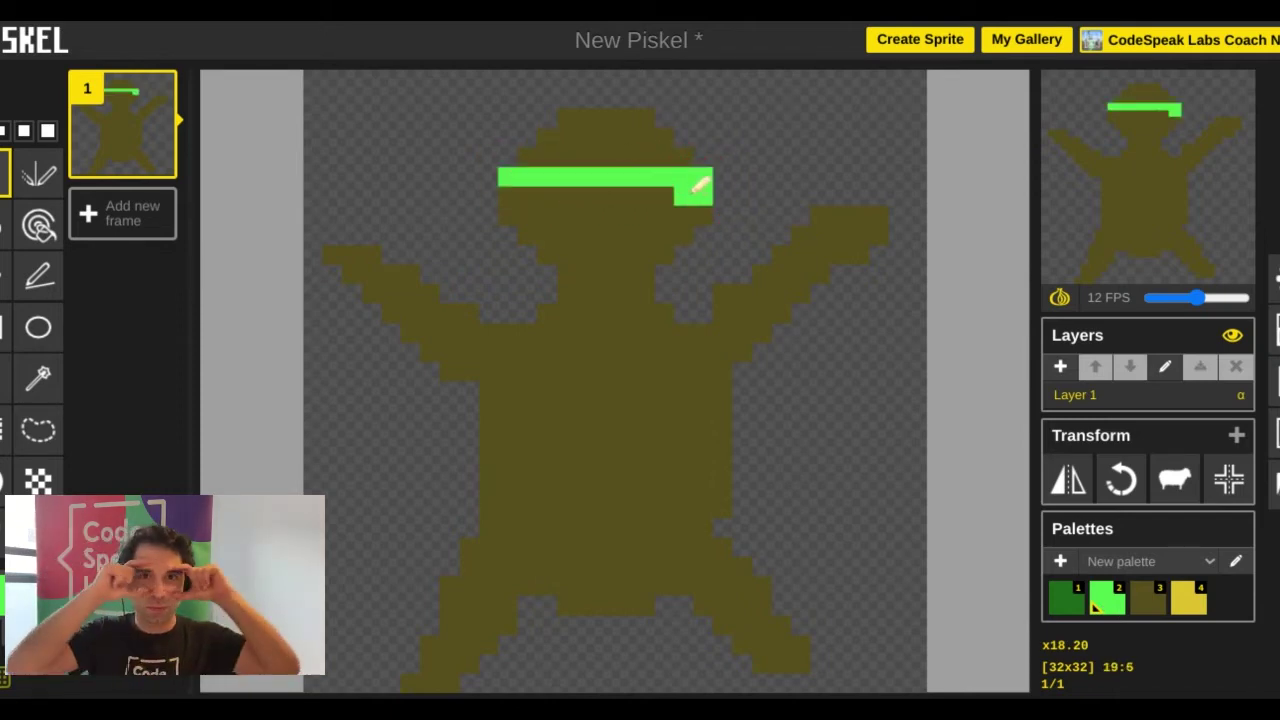
{"action": "key", "text": "ctrl+z"}
{"action": "left_click", "coordinate": [673, 193]}
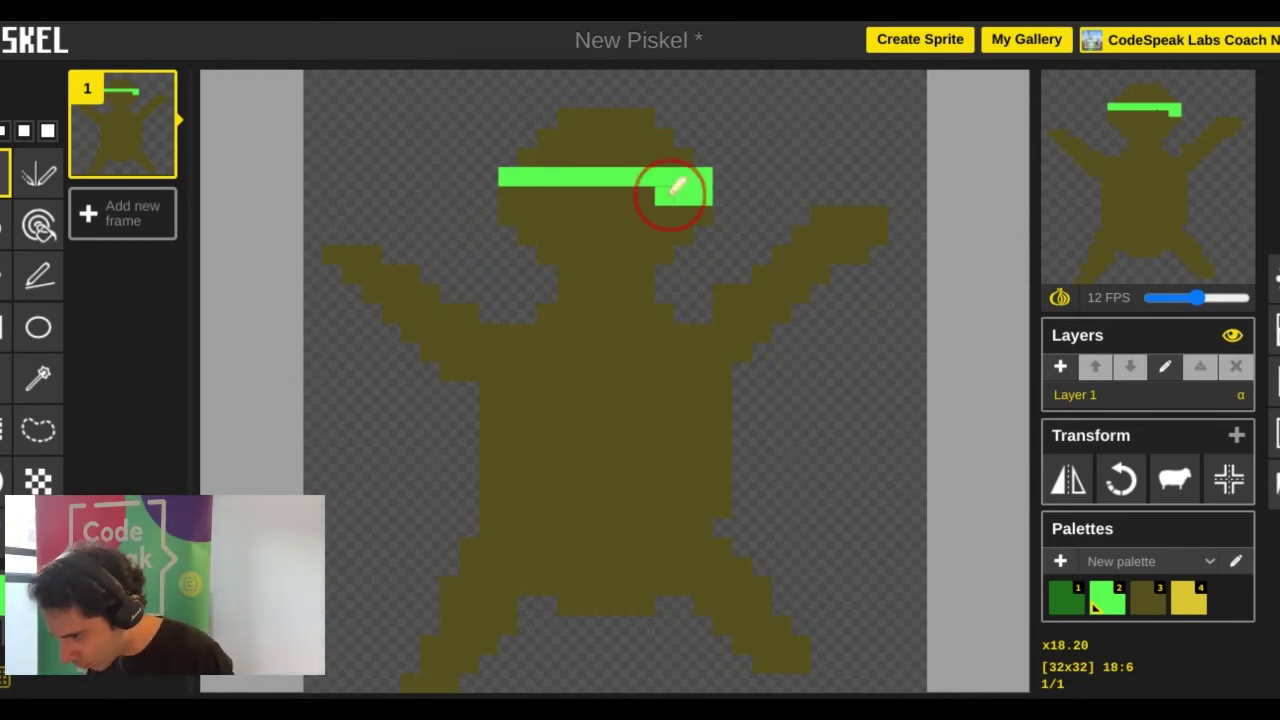
{"action": "mouse_move", "coordinate": [673, 193]}
{"action": "left_mouse_down"}
{"action": "mouse_move", "coordinate": [508, 199]}
{"action": "mouse_move", "coordinate": [513, 217]}
{"action": "mouse_move", "coordinate": [705, 212]}
{"action": "left_mouse_up"}
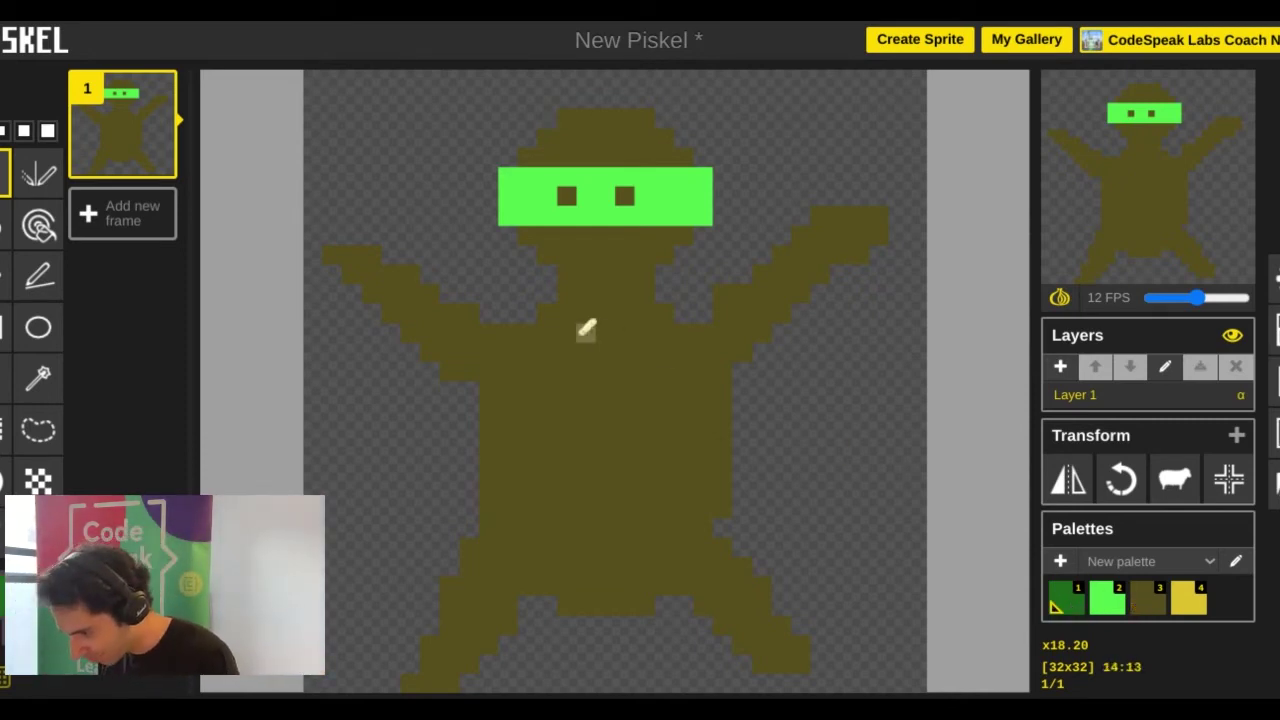
Paint dark green shell edges along both sides of the body and one dark green pixel on each side of the neck base.
{"action": "left_click", "coordinate": [523, 317]}
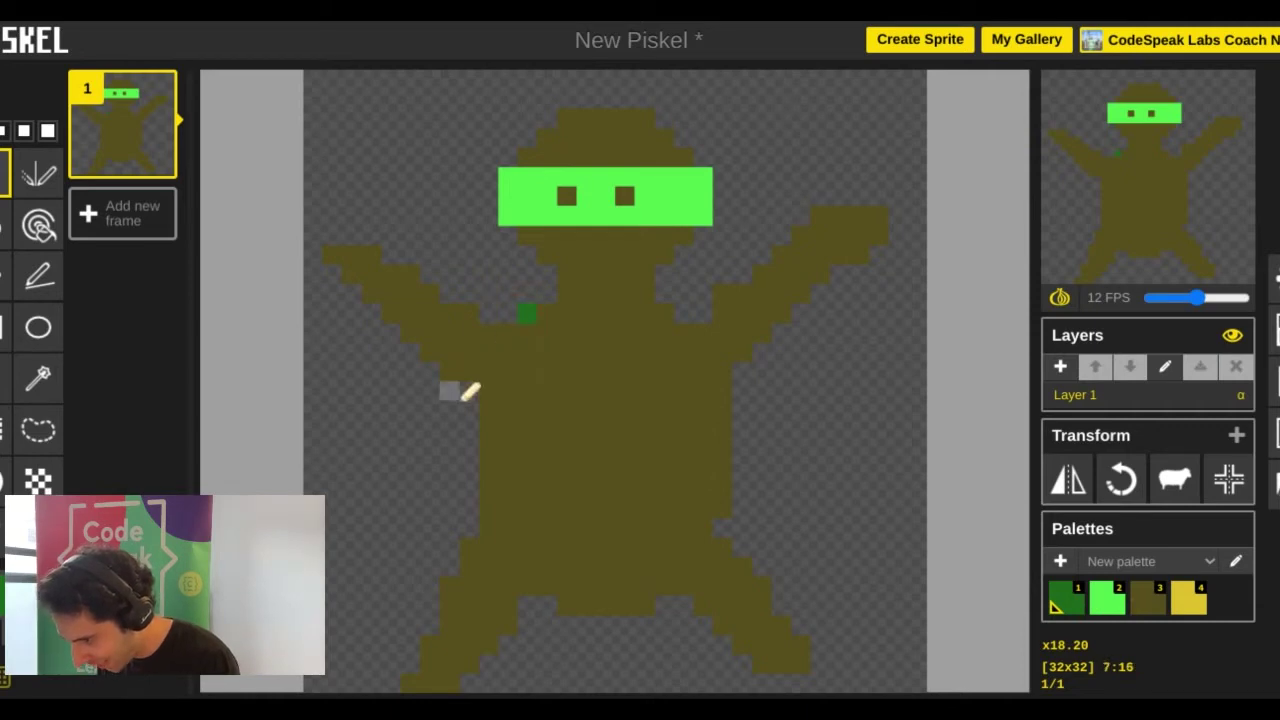
{"action": "left_click_drag", "start_coordinate": [452, 409], "coordinate": [466, 502]}
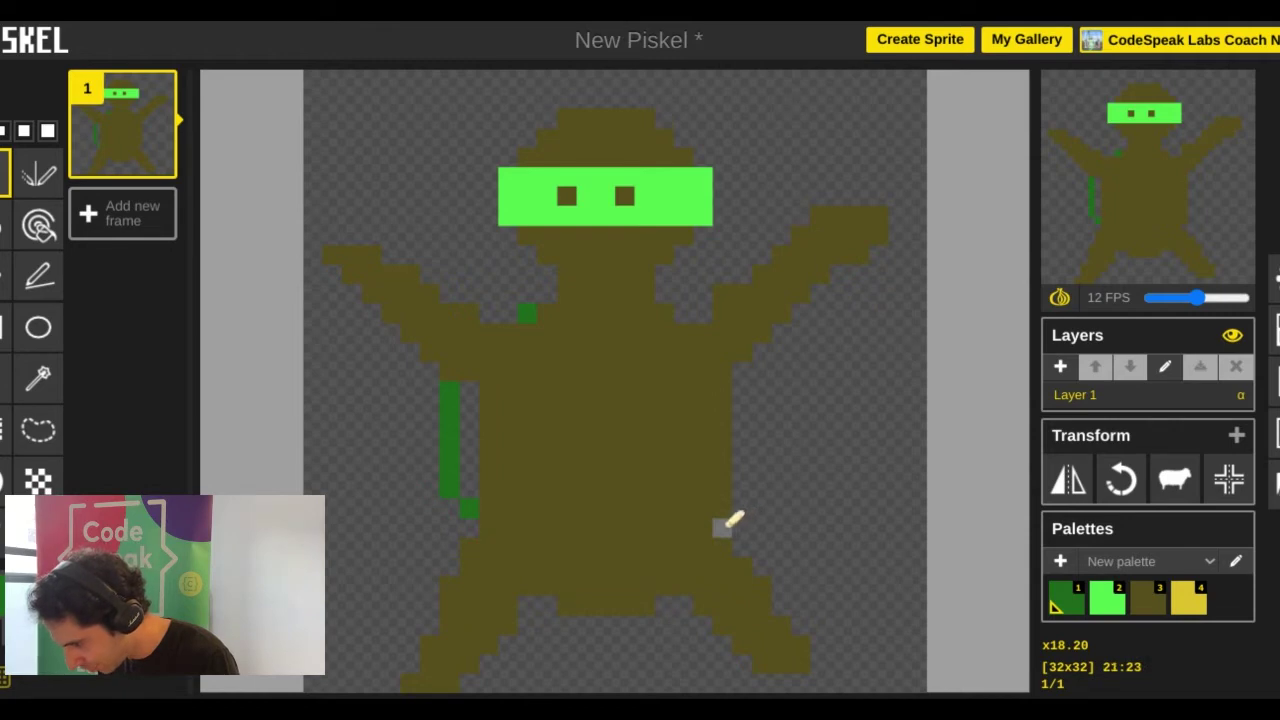
{"action": "mouse_move", "coordinate": [745, 505]}
{"action": "left_mouse_down"}
{"action": "mouse_move", "coordinate": [757, 429]}
{"action": "mouse_move", "coordinate": [741, 368]}
{"action": "left_mouse_up"}
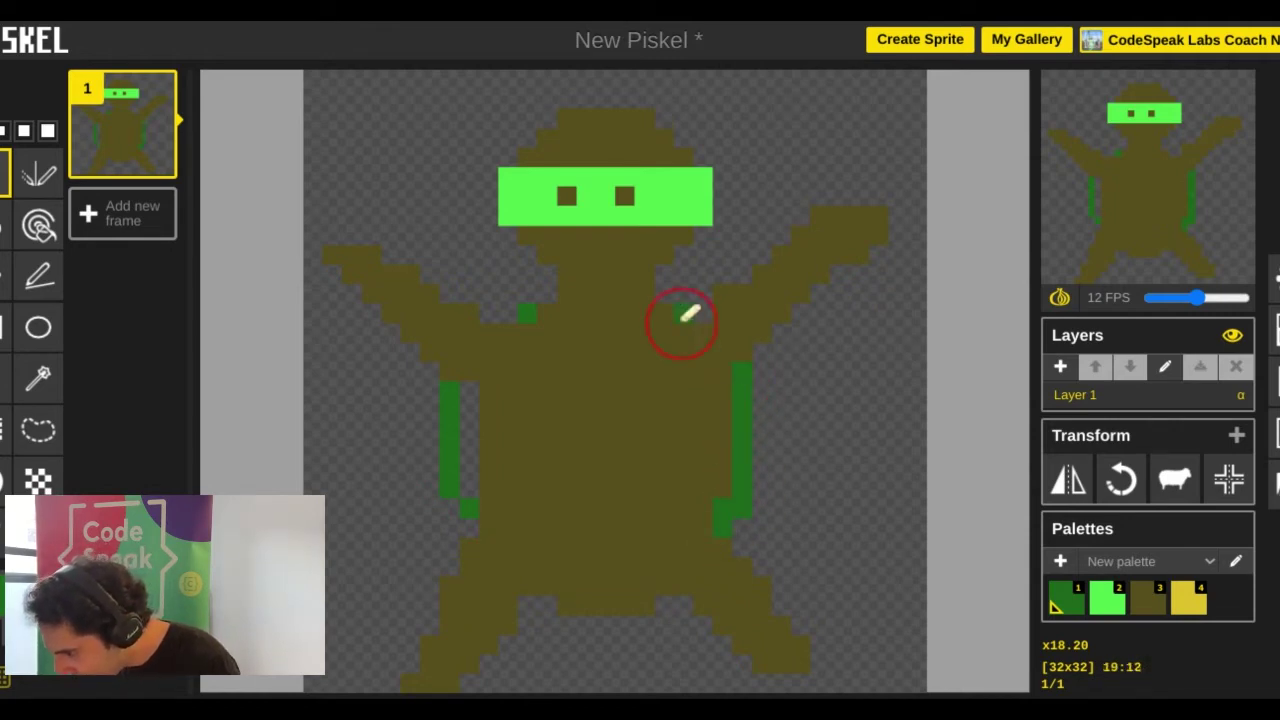
{"action": "left_click_drag", "start_coordinate": [470, 394], "coordinate": [472, 505]}
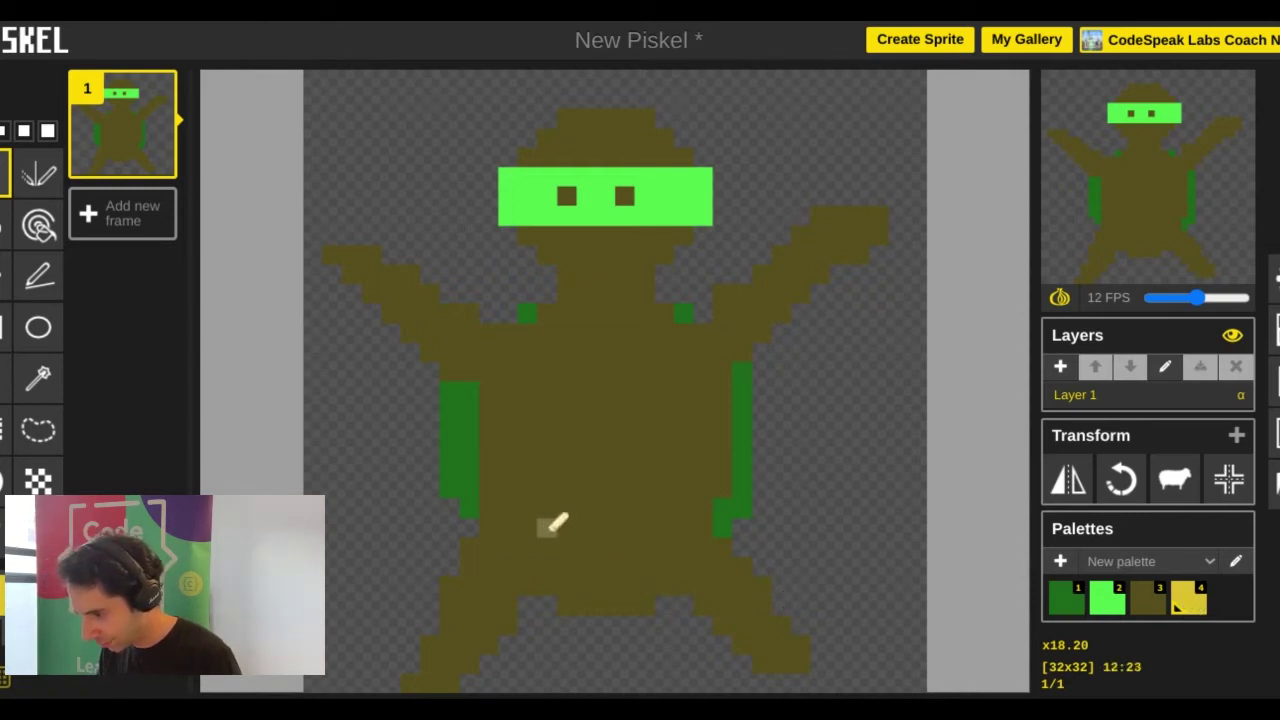
Paint a rounded yellow belly patch on the lower body and edge its bottom with dark green.
{"action": "mouse_move", "coordinate": [550, 527]}
{"action": "left_mouse_down"}
{"action": "mouse_move", "coordinate": [576, 468]}
{"action": "mouse_move", "coordinate": [627, 466]}
{"action": "mouse_move", "coordinate": [659, 486]}
{"action": "mouse_move", "coordinate": [664, 549]}
{"action": "mouse_move", "coordinate": [633, 570]}
{"action": "mouse_move", "coordinate": [568, 572]}
{"action": "mouse_move", "coordinate": [558, 560]}
{"action": "mouse_move", "coordinate": [597, 485]}
{"action": "mouse_move", "coordinate": [624, 524]}
{"action": "mouse_move", "coordinate": [562, 558]}
{"action": "mouse_move", "coordinate": [602, 515]}
{"action": "mouse_move", "coordinate": [614, 525]}
{"action": "mouse_move", "coordinate": [607, 495]}
{"action": "mouse_move", "coordinate": [623, 489]}
{"action": "mouse_move", "coordinate": [643, 509]}
{"action": "mouse_move", "coordinate": [641, 552]}
{"action": "mouse_move", "coordinate": [663, 584]}
{"action": "mouse_move", "coordinate": [620, 615]}
{"action": "mouse_move", "coordinate": [569, 579]}
{"action": "mouse_move", "coordinate": [566, 537]}
{"action": "mouse_move", "coordinate": [594, 581]}
{"action": "mouse_move", "coordinate": [607, 546]}
{"action": "mouse_move", "coordinate": [633, 574]}
{"action": "left_mouse_up"}
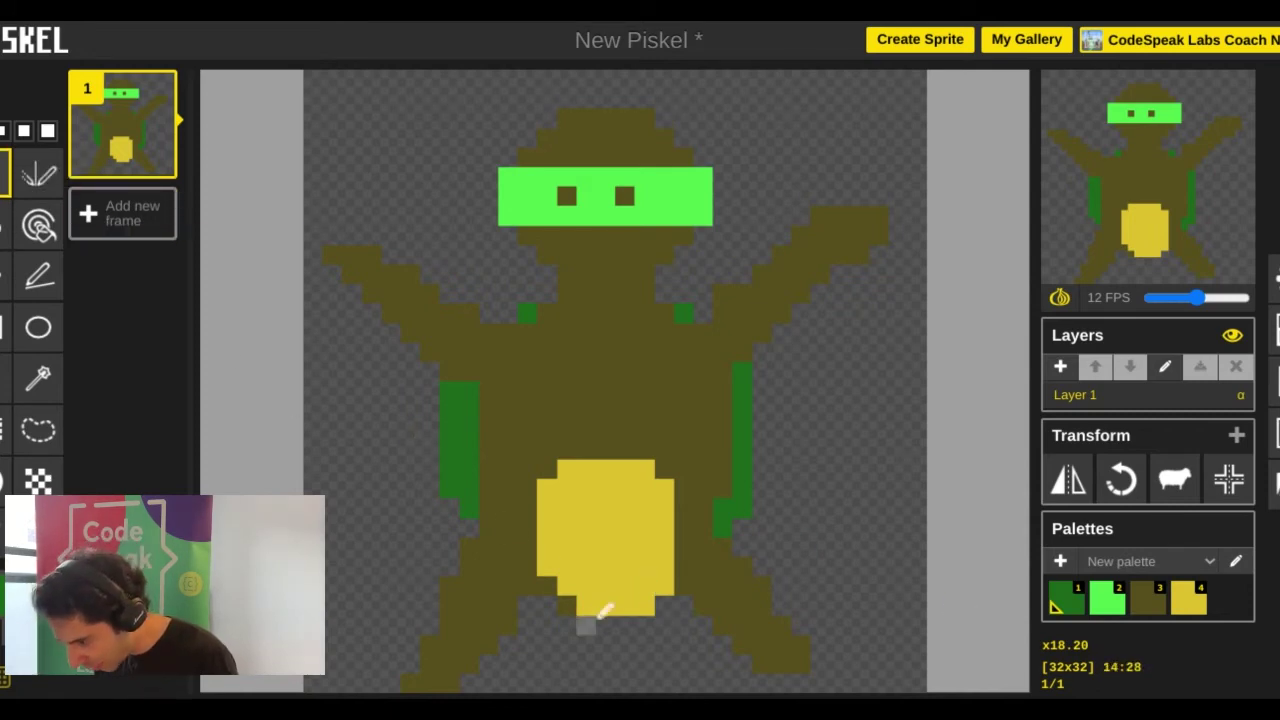
{"action": "mouse_move", "coordinate": [560, 606]}
{"action": "left_mouse_down"}
{"action": "mouse_move", "coordinate": [637, 606]}
{"action": "mouse_move", "coordinate": [664, 586]}
{"action": "left_mouse_up"}
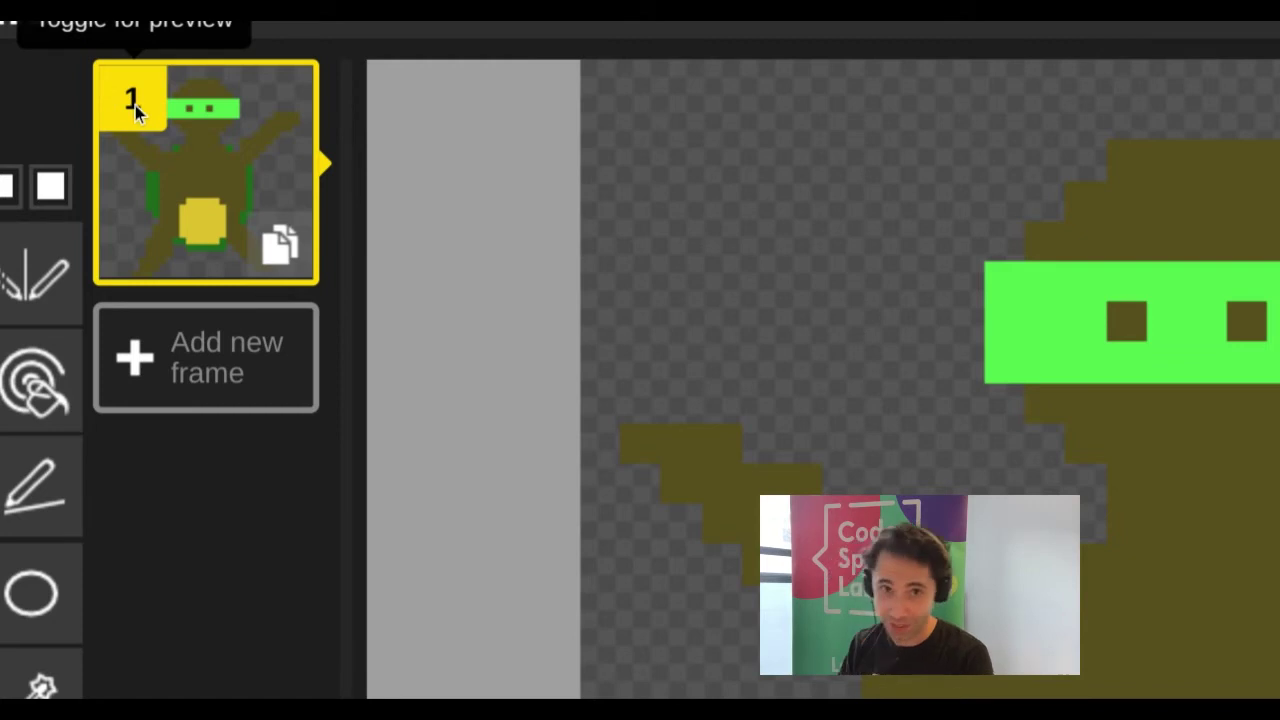
Duplicate frame 1 and erase the raised left arm in frame 2.
{"action": "left_click", "coordinate": [280, 248]}
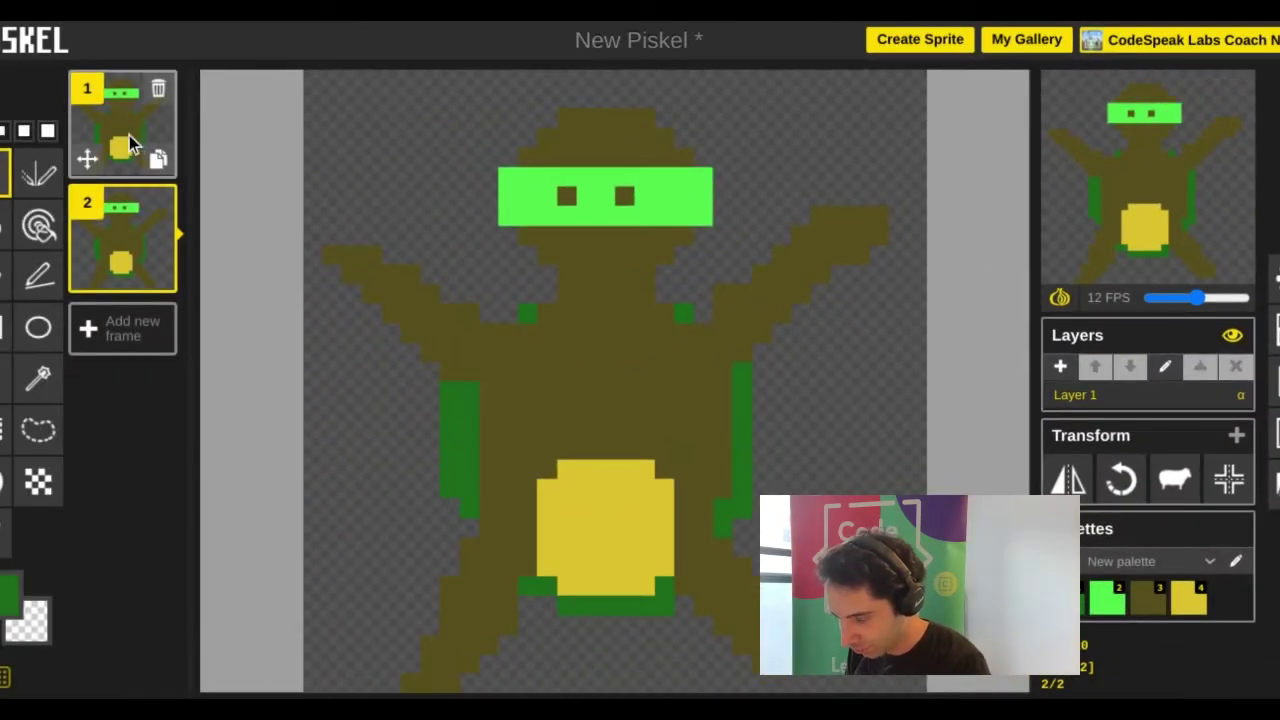
{"action": "left_click", "coordinate": [129, 135]}
{"action": "left_click", "coordinate": [121, 231]}
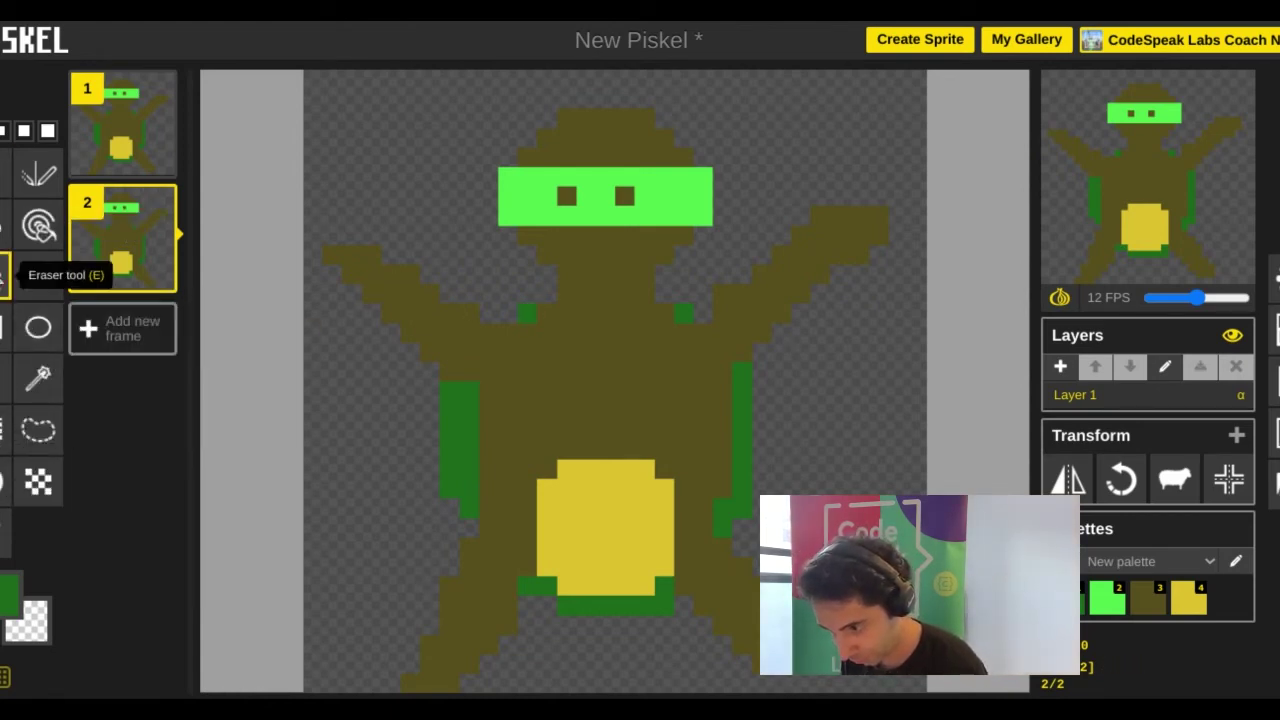
{"action": "mouse_move", "coordinate": [343, 243]}
{"action": "left_mouse_down"}
{"action": "mouse_move", "coordinate": [406, 271]}
{"action": "mouse_move", "coordinate": [426, 291]}
{"action": "mouse_move", "coordinate": [359, 275]}
{"action": "mouse_move", "coordinate": [418, 305]}
{"action": "left_mouse_up"}
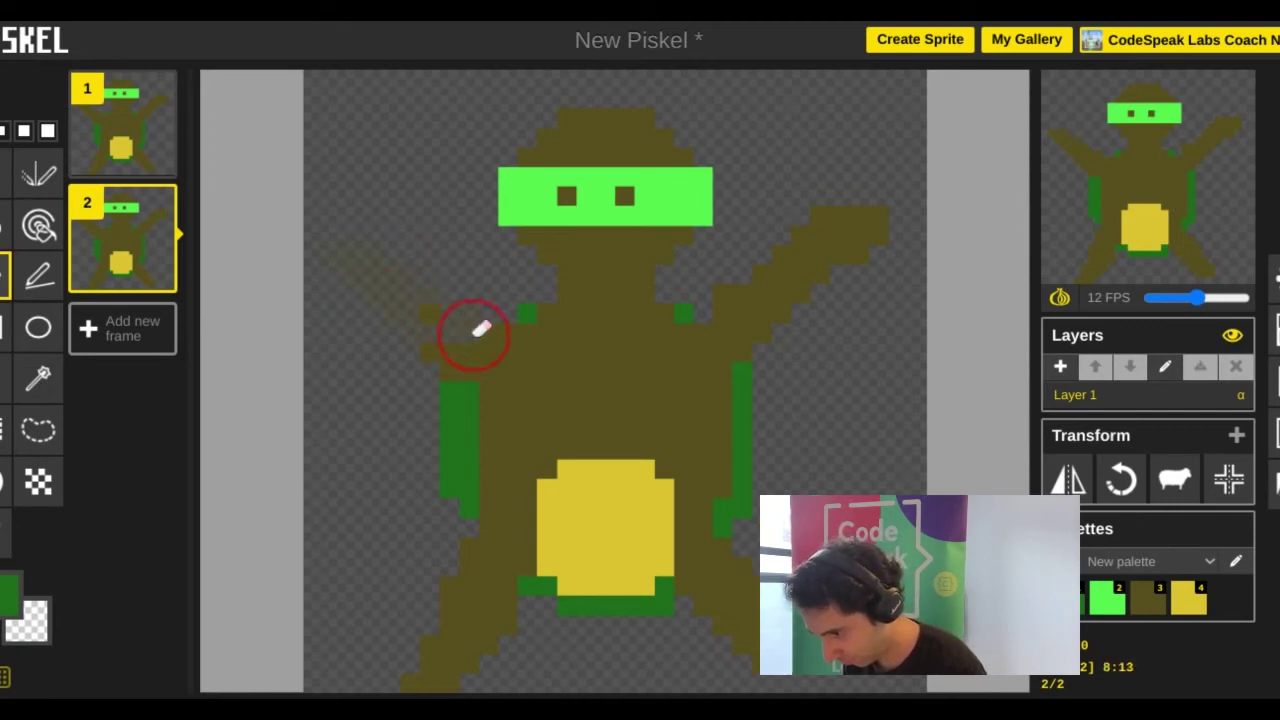
{"action": "mouse_move", "coordinate": [489, 340]}
{"action": "left_mouse_down"}
{"action": "mouse_move", "coordinate": [457, 366]}
{"action": "mouse_move", "coordinate": [434, 349]}
{"action": "mouse_move", "coordinate": [428, 308]}
{"action": "left_mouse_up"}
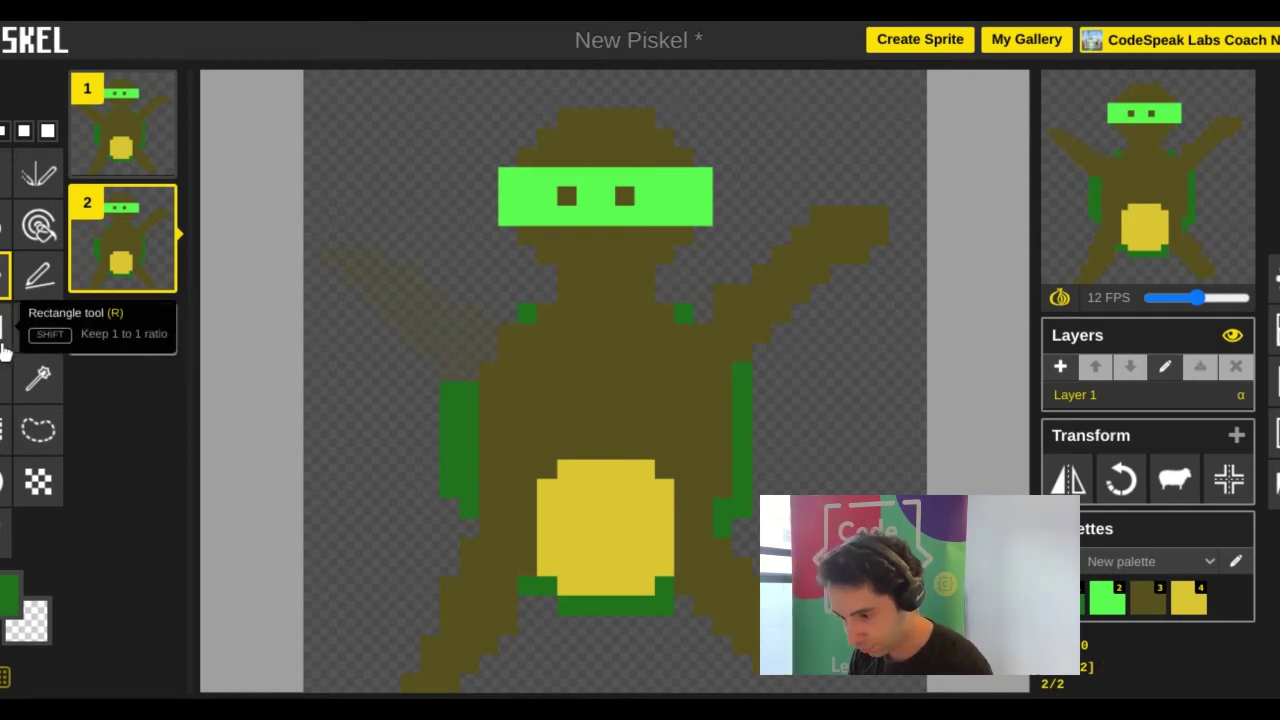
Draw a dark brown arm slanting down and outward from the left shoulder in frame 2 with the Pen tool.
{"action": "left_click", "coordinate": [6, 175]}
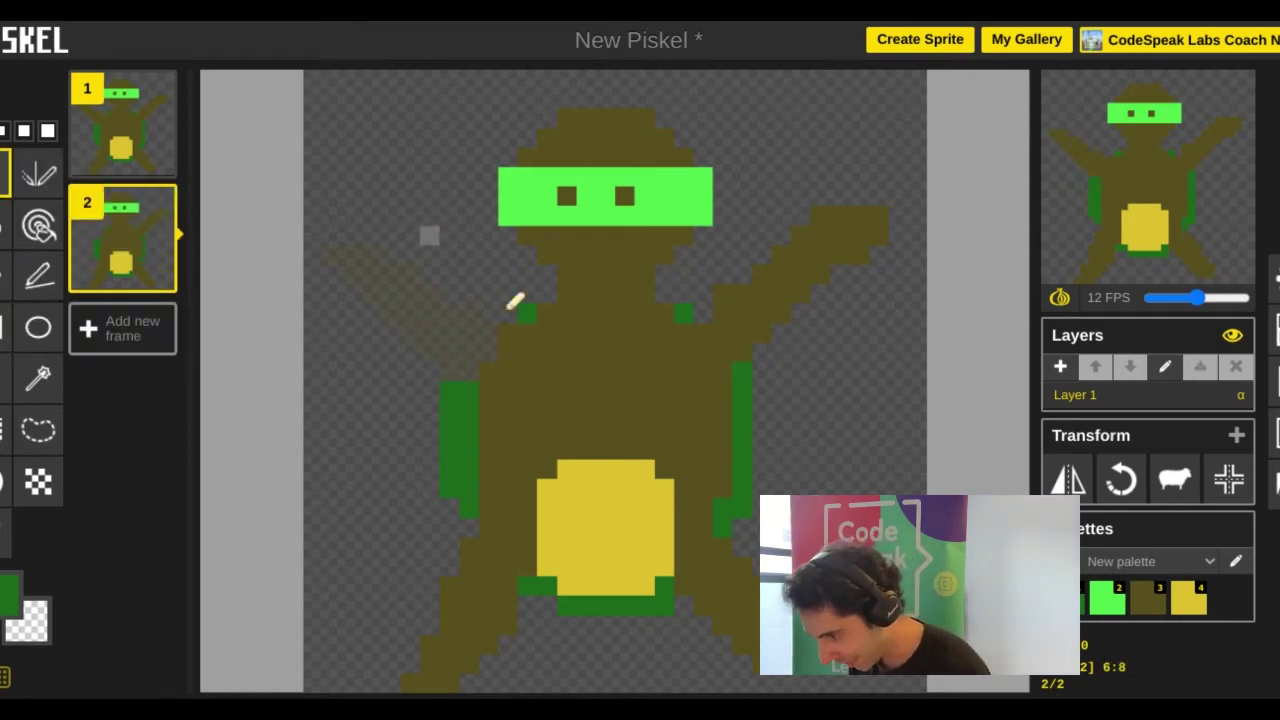
{"action": "mouse_move", "coordinate": [508, 329]}
{"action": "left_mouse_down"}
{"action": "mouse_move", "coordinate": [414, 400]}
{"action": "mouse_move", "coordinate": [368, 460]}
{"action": "left_mouse_up"}
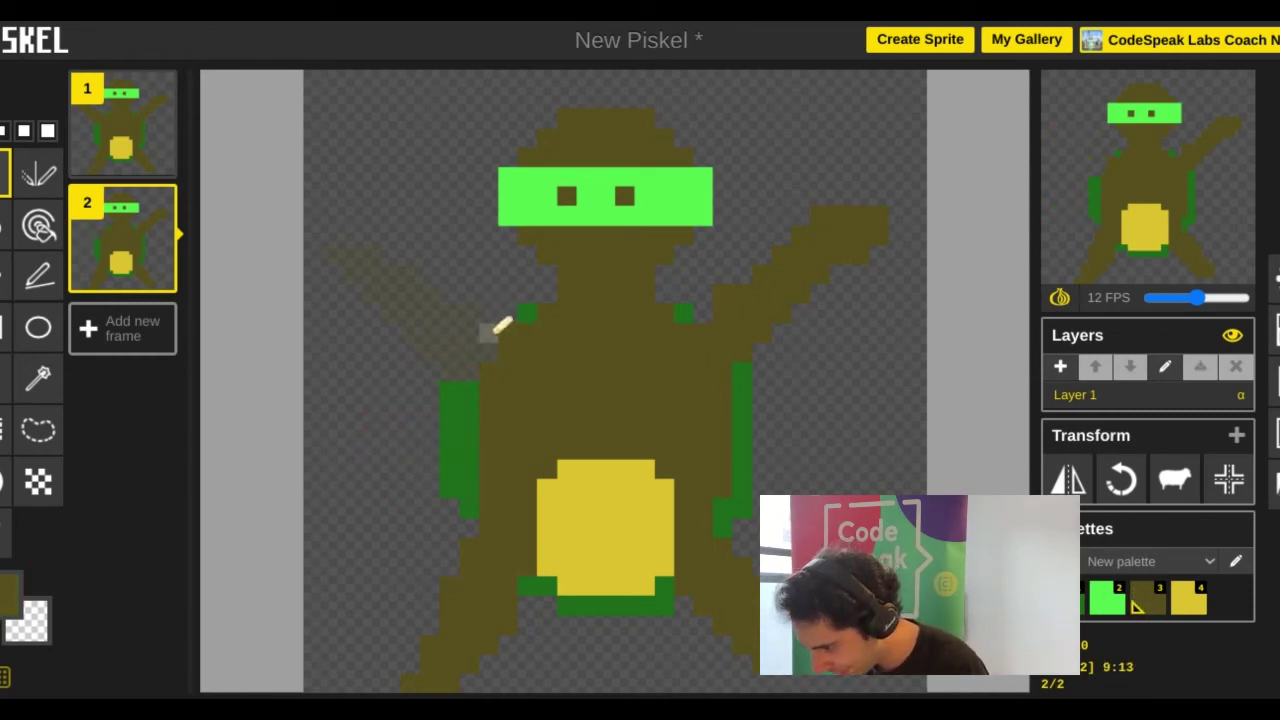
{"action": "mouse_move", "coordinate": [494, 332]}
{"action": "left_mouse_down"}
{"action": "mouse_move", "coordinate": [432, 370]}
{"action": "mouse_move", "coordinate": [334, 471]}
{"action": "mouse_move", "coordinate": [420, 408]}
{"action": "left_mouse_up"}
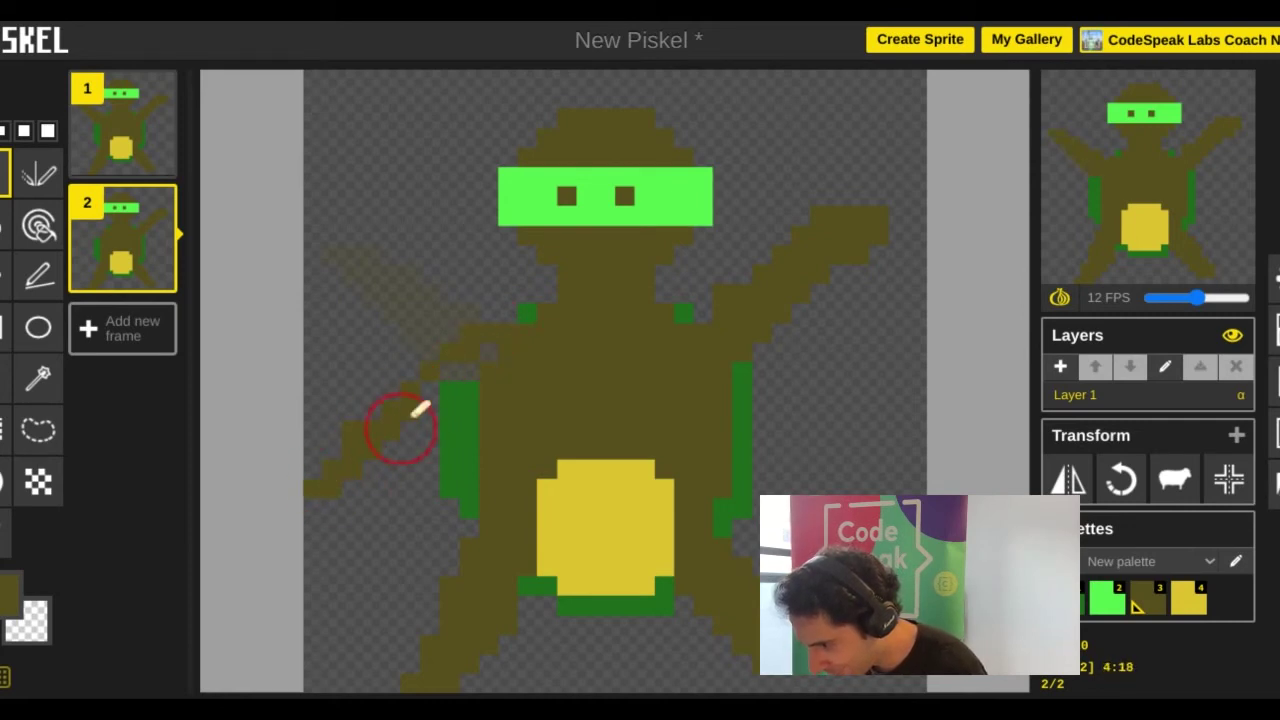
{"action": "mouse_move", "coordinate": [500, 354]}
{"action": "left_mouse_down"}
{"action": "mouse_move", "coordinate": [439, 384]}
{"action": "mouse_move", "coordinate": [475, 400]}
{"action": "mouse_move", "coordinate": [398, 443]}
{"action": "left_mouse_up"}
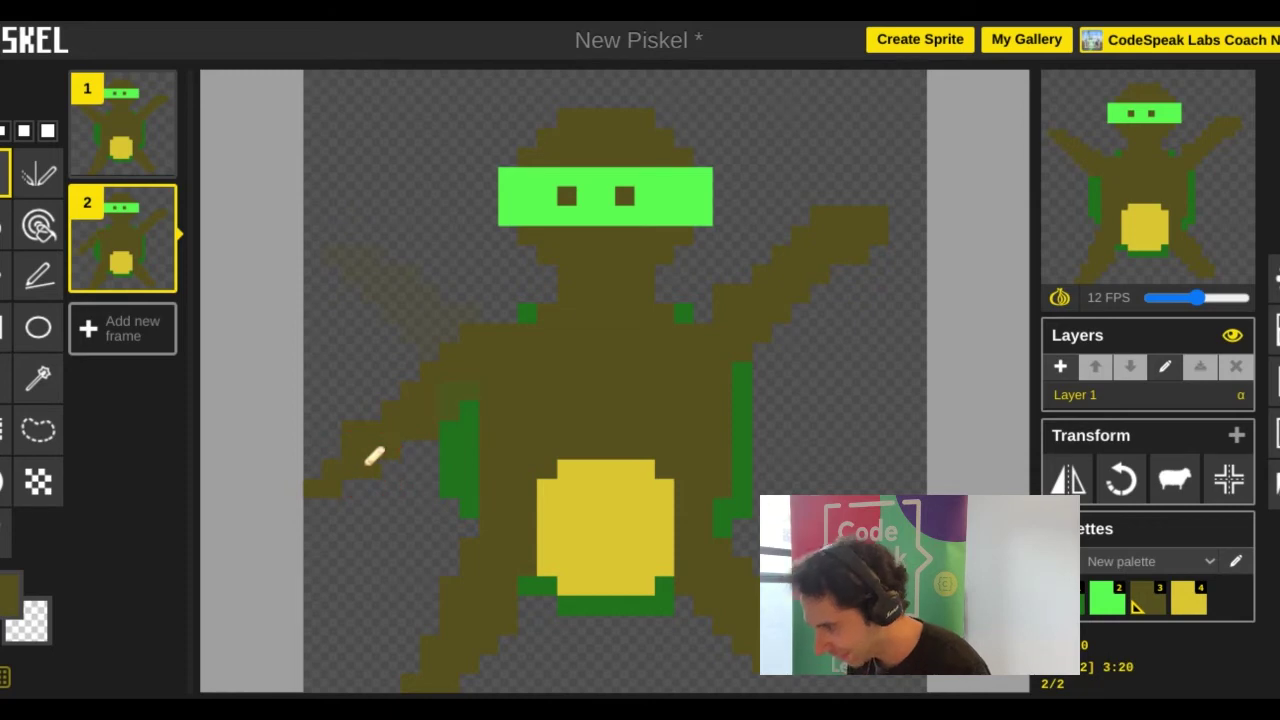
Duplicate frame 2 and erase the downward-slanting left arm in frame 3.
{"action": "left_click", "coordinate": [157, 277]}
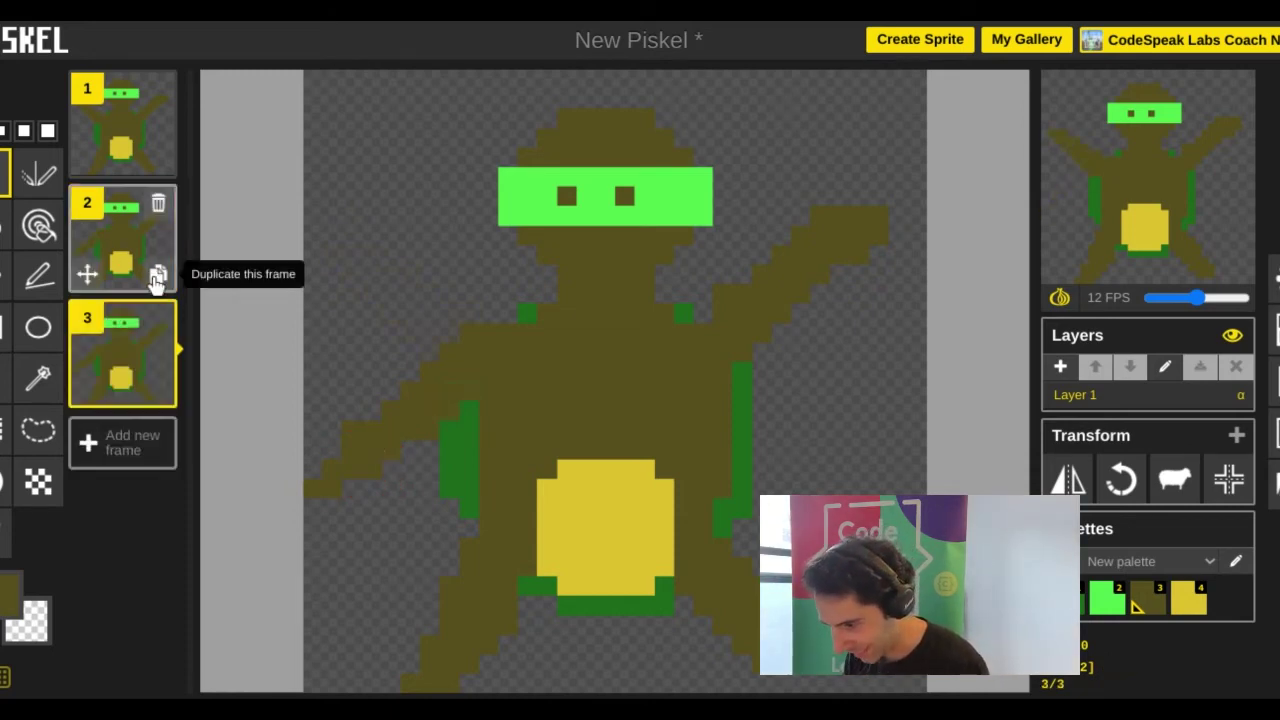
{"action": "left_click", "coordinate": [5, 275]}
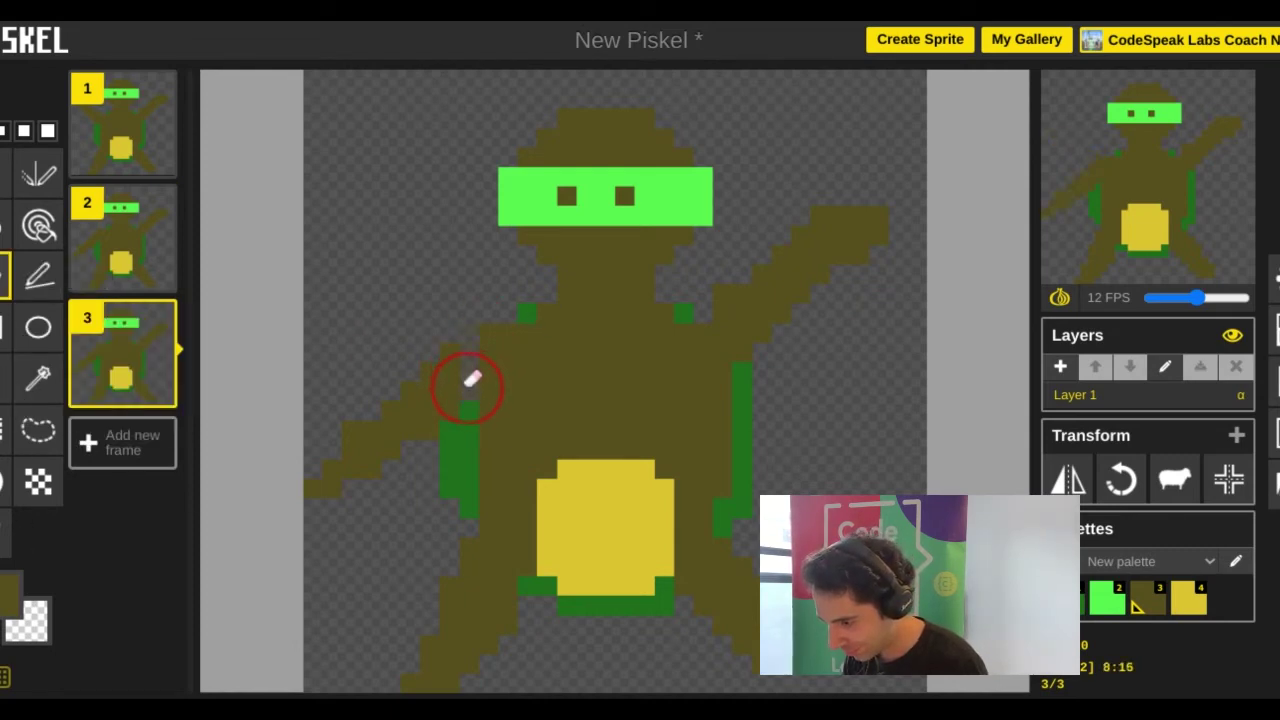
{"action": "mouse_move", "coordinate": [423, 427]}
{"action": "left_mouse_down"}
{"action": "mouse_move", "coordinate": [326, 486]}
{"action": "mouse_move", "coordinate": [458, 354]}
{"action": "mouse_move", "coordinate": [334, 434]}
{"action": "mouse_move", "coordinate": [337, 463]}
{"action": "left_mouse_up"}
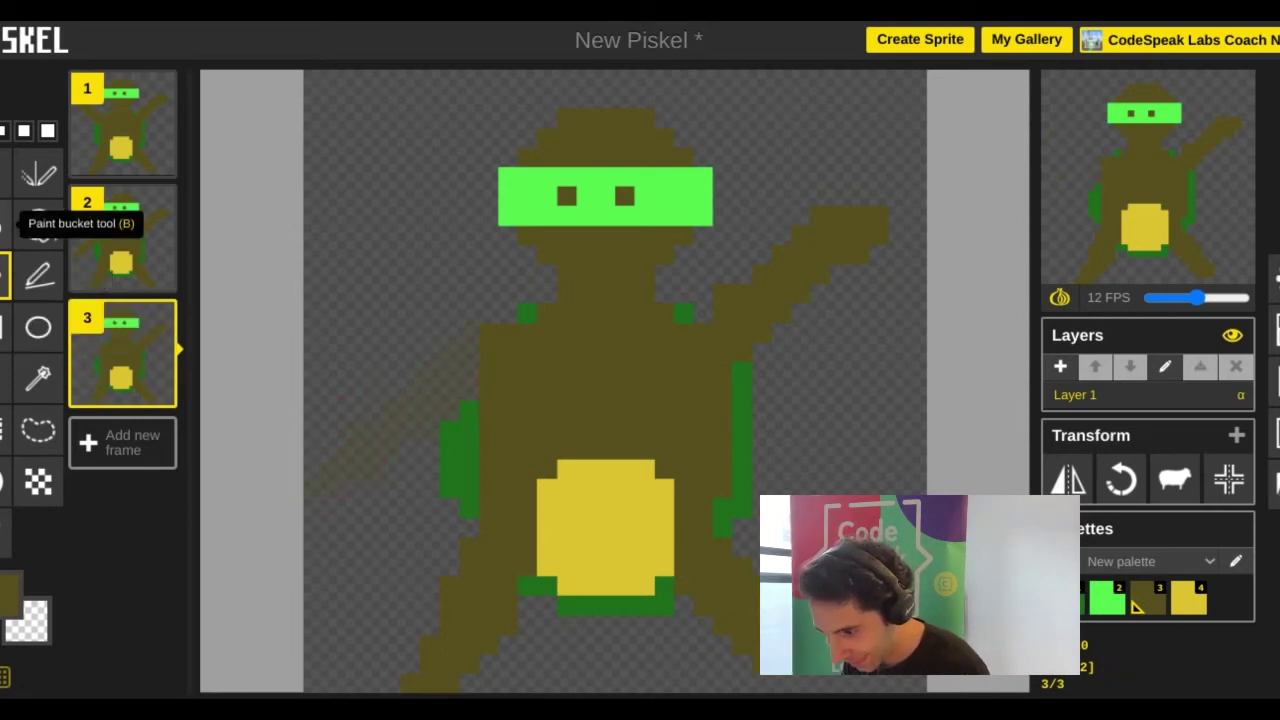
Draw a dark brown arm hanging straight down along the body's left side in frame 3 with the Pen tool.
{"action": "left_click", "coordinate": [5, 172]}
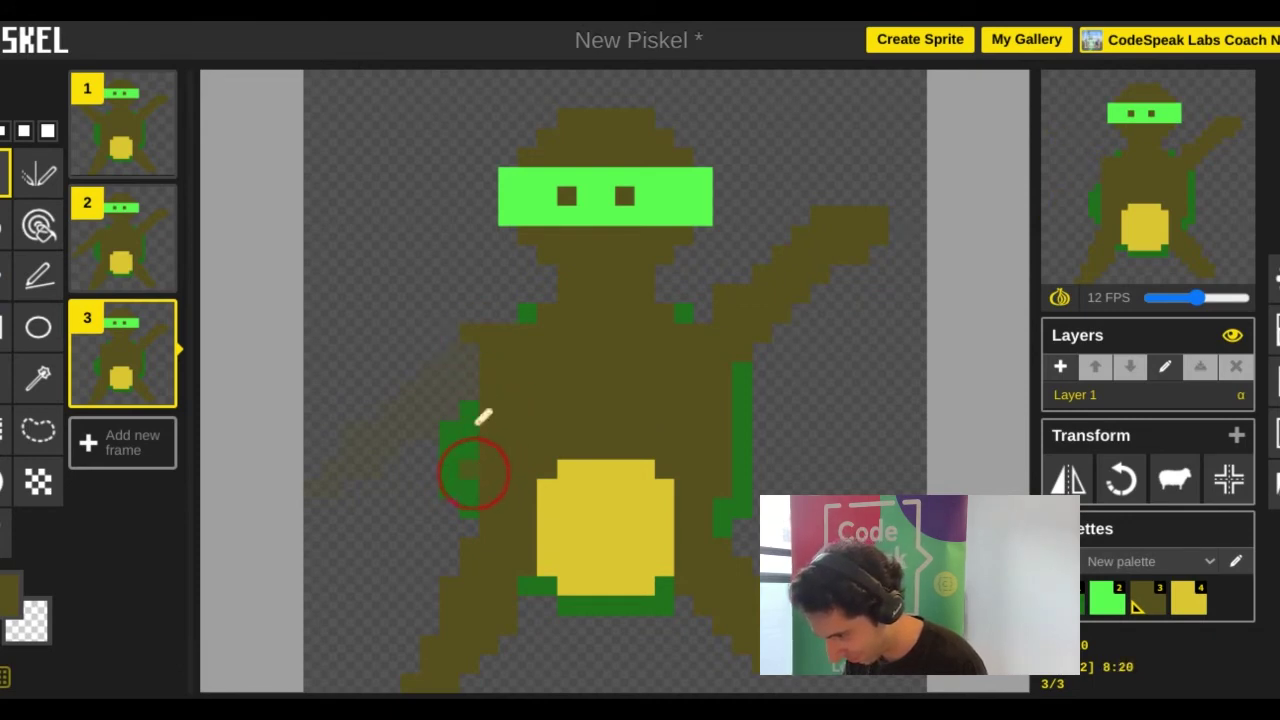
{"action": "mouse_move", "coordinate": [483, 417]}
{"action": "left_mouse_down"}
{"action": "mouse_move", "coordinate": [500, 371]}
{"action": "mouse_move", "coordinate": [487, 452]}
{"action": "left_mouse_up"}
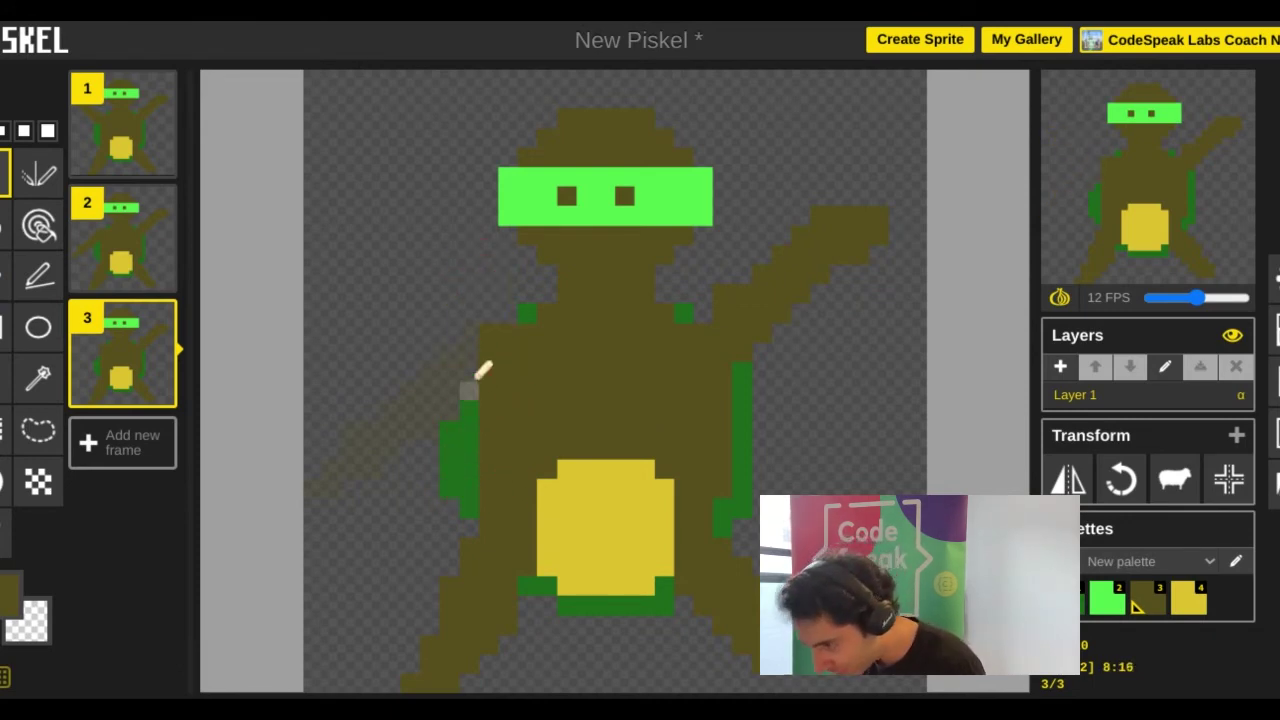
{"action": "mouse_move", "coordinate": [473, 347]}
{"action": "left_mouse_down"}
{"action": "mouse_move", "coordinate": [471, 457]}
{"action": "mouse_move", "coordinate": [506, 551]}
{"action": "mouse_move", "coordinate": [529, 503]}
{"action": "mouse_move", "coordinate": [516, 415]}
{"action": "left_mouse_up"}
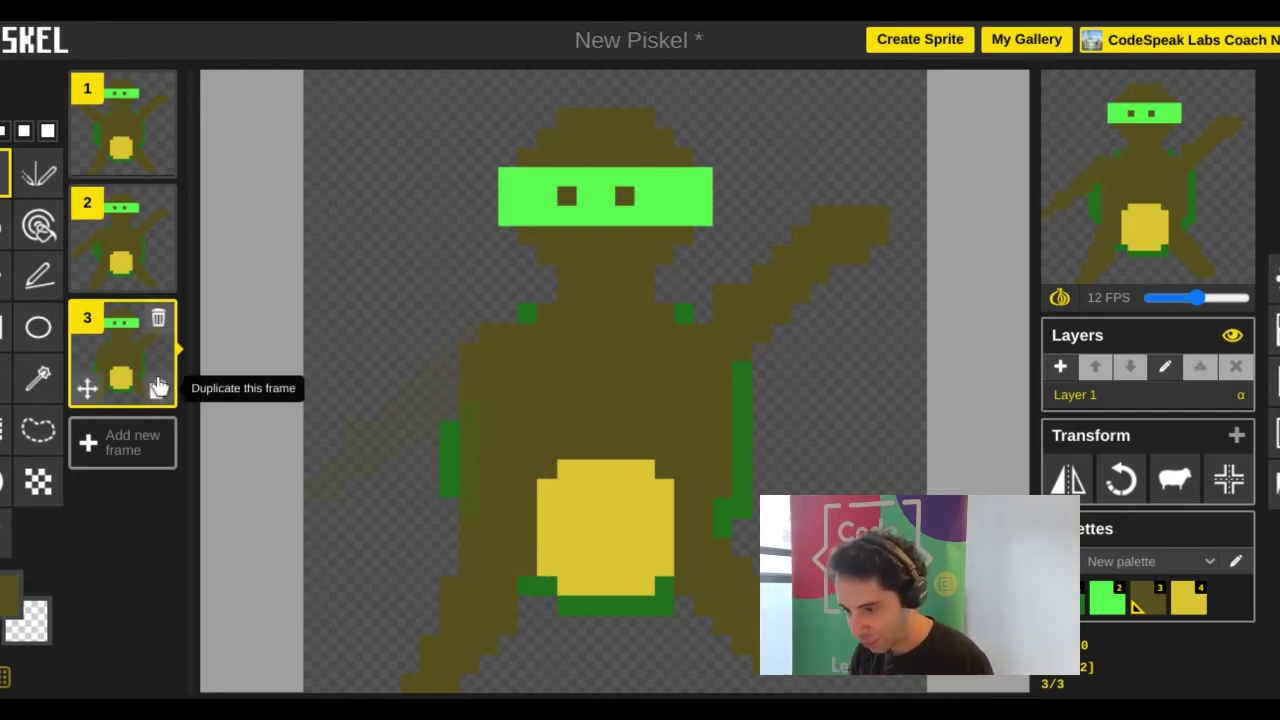
Duplicate frame 3 and draw a dark brown arm crossing the upper-right part of the yellow belly in frame 4.
{"action": "left_click", "coordinate": [158, 386]}
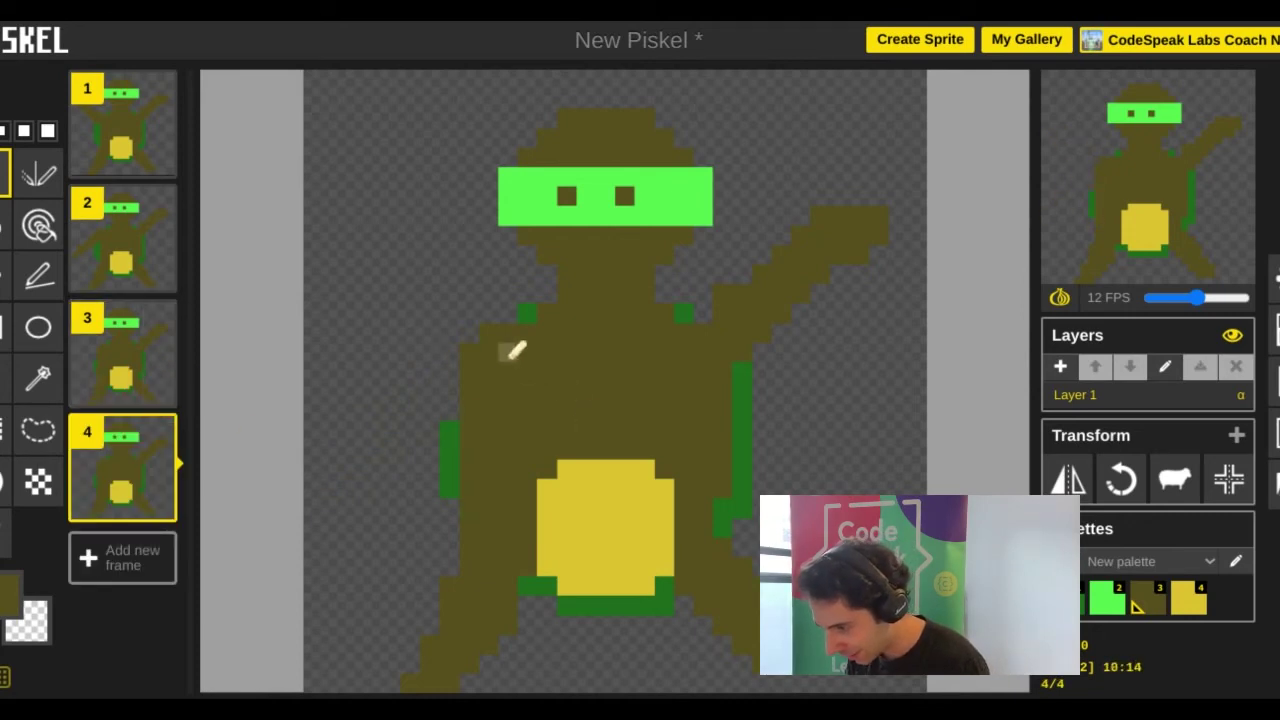
{"action": "mouse_move", "coordinate": [645, 468]}
{"action": "left_mouse_down"}
{"action": "mouse_move", "coordinate": [700, 490]}
{"action": "mouse_move", "coordinate": [617, 486]}
{"action": "mouse_move", "coordinate": [571, 457]}
{"action": "left_mouse_up"}
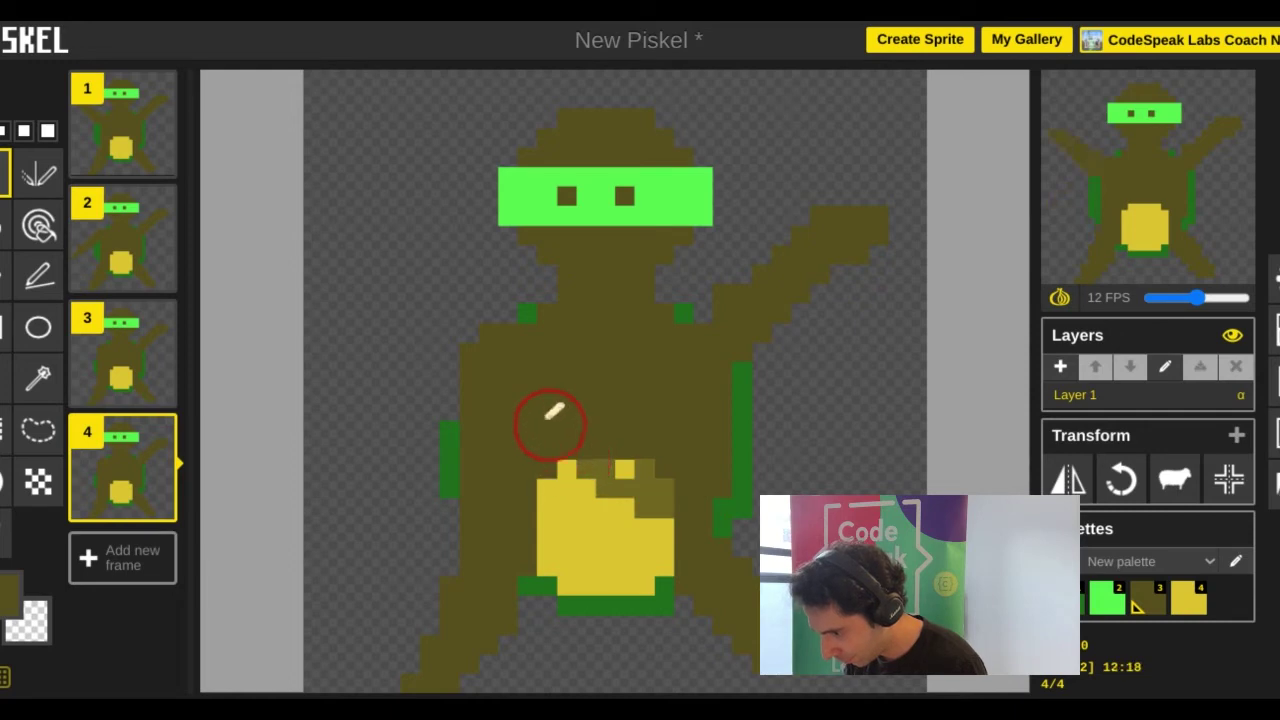
{"action": "left_click", "coordinate": [623, 478]}
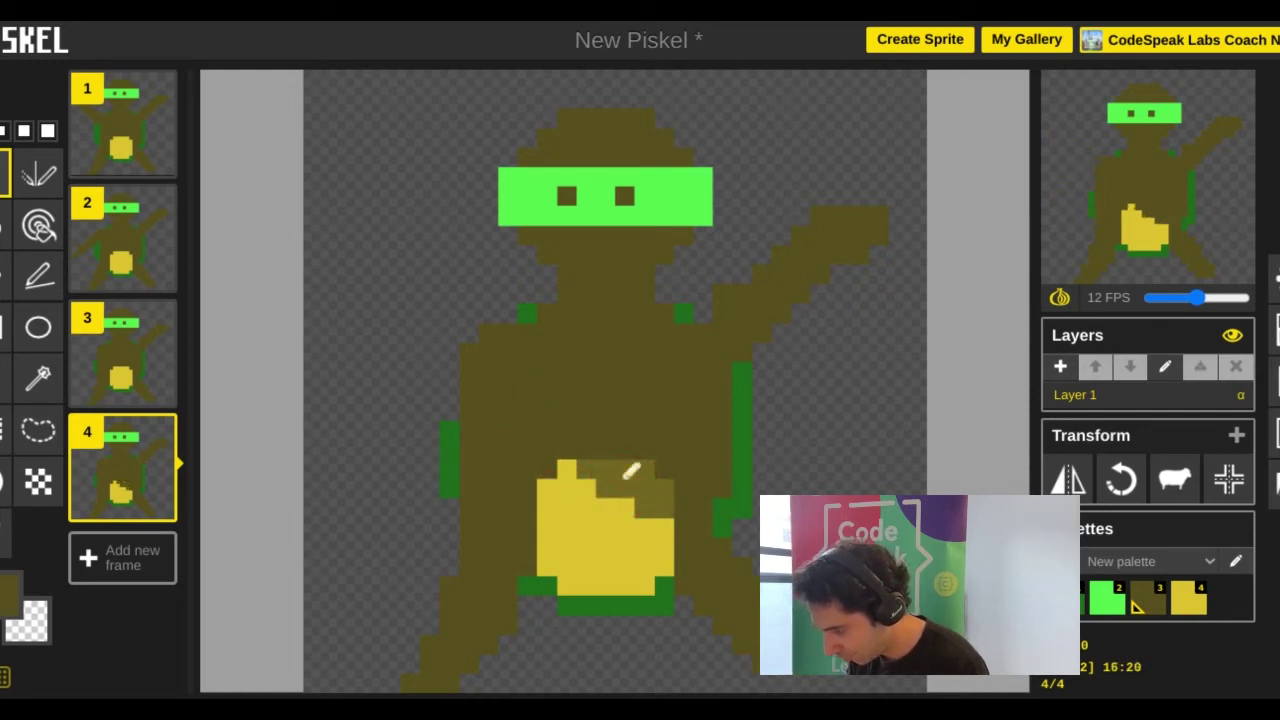
{"action": "left_click_drag", "start_coordinate": [630, 472], "coordinate": [677, 520]}
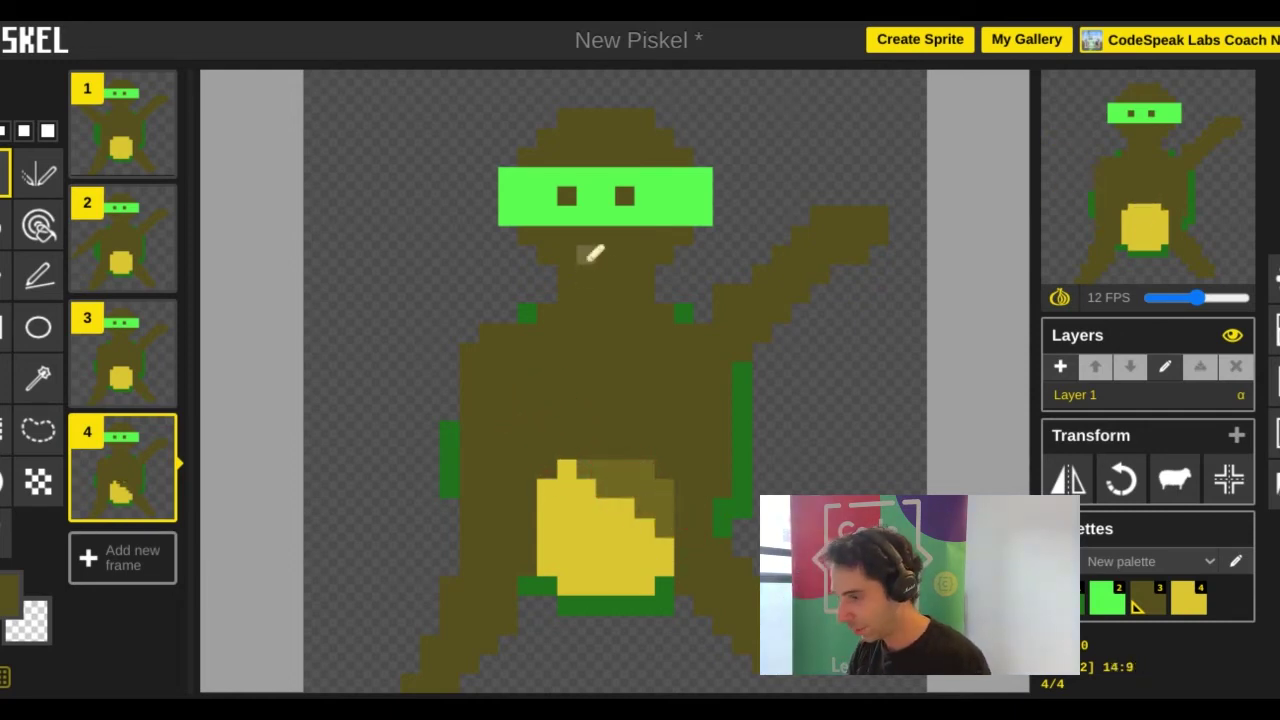
Duplicate frame 4 and repaint the covered upper-right part of the belly yellow in frame 5.
{"action": "left_click", "coordinate": [157, 502]}
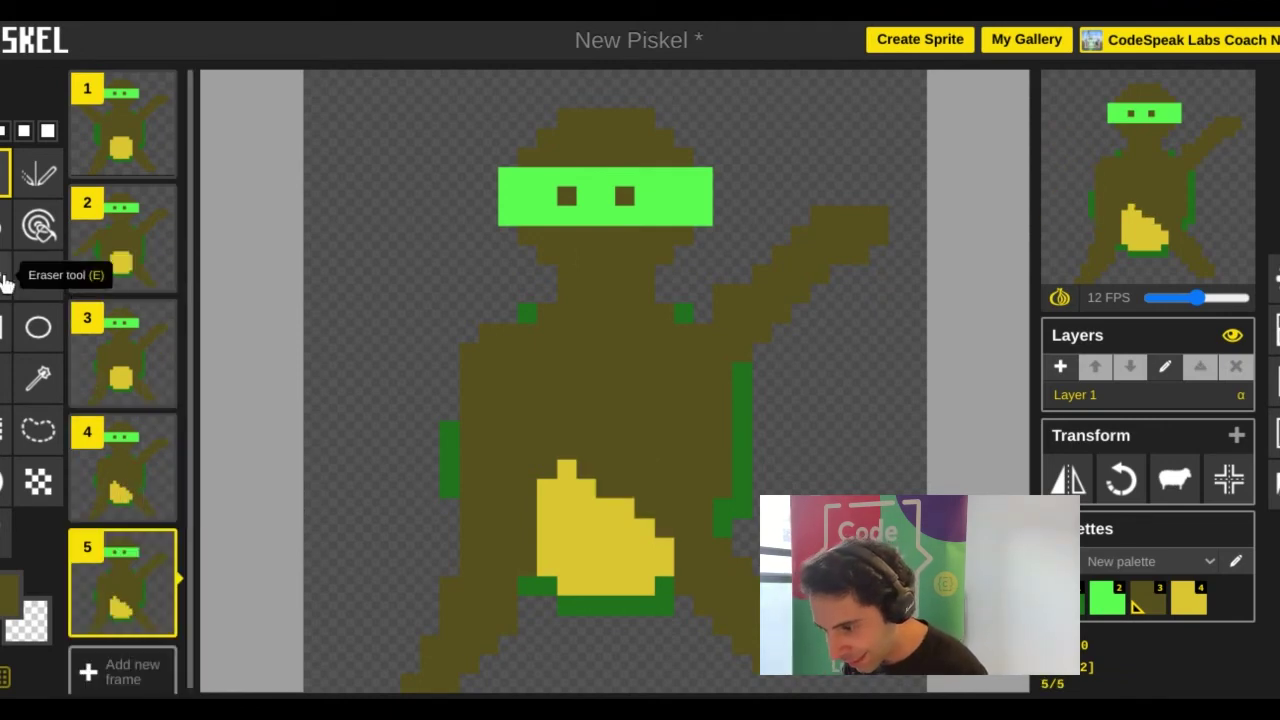
{"action": "left_click", "coordinate": [1197, 617]}
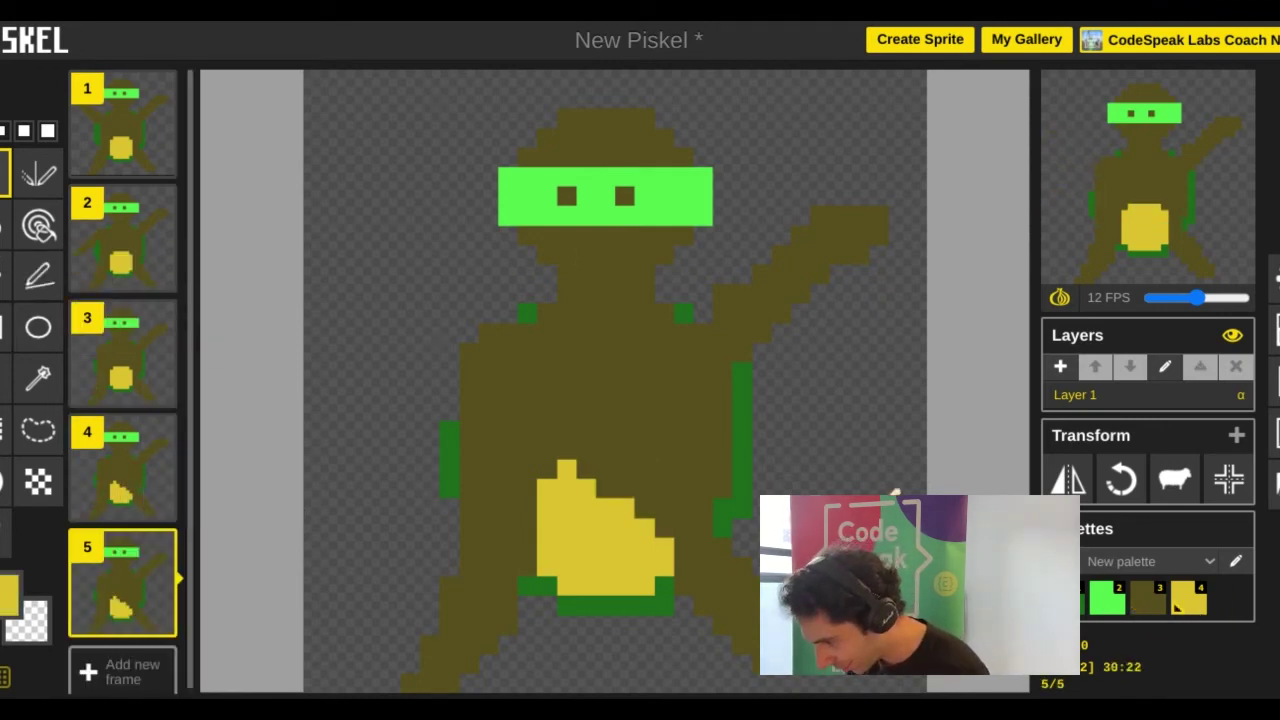
{"action": "mouse_move", "coordinate": [600, 456]}
{"action": "left_mouse_down"}
{"action": "mouse_move", "coordinate": [591, 463]}
{"action": "mouse_move", "coordinate": [643, 463]}
{"action": "mouse_move", "coordinate": [666, 526]}
{"action": "mouse_move", "coordinate": [612, 484]}
{"action": "left_mouse_up"}
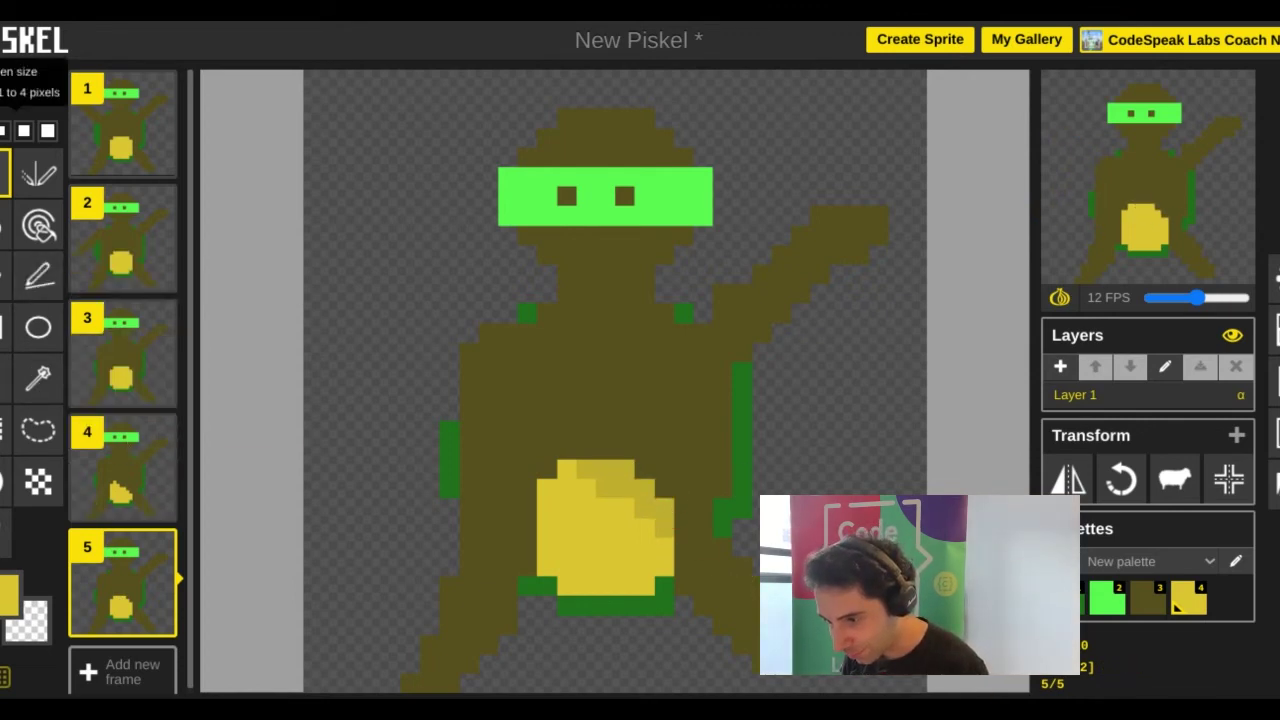
Draw a short dark brown arm sticking out horizontally past the shell's right edge in frame 5.
{"action": "left_click", "coordinate": [1140, 602]}
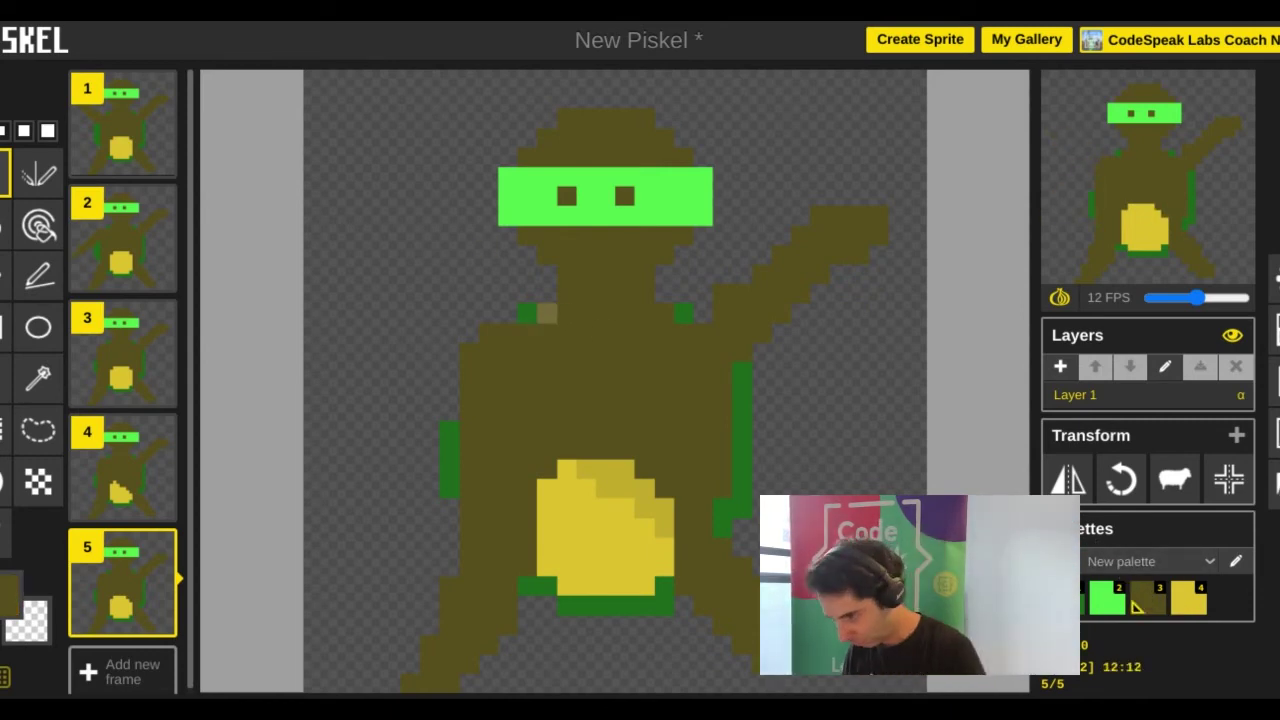
{"action": "mouse_move", "coordinate": [745, 366]}
{"action": "left_mouse_down"}
{"action": "mouse_move", "coordinate": [820, 400]}
{"action": "mouse_move", "coordinate": [714, 386]}
{"action": "mouse_move", "coordinate": [779, 389]}
{"action": "mouse_move", "coordinate": [757, 399]}
{"action": "left_mouse_up"}
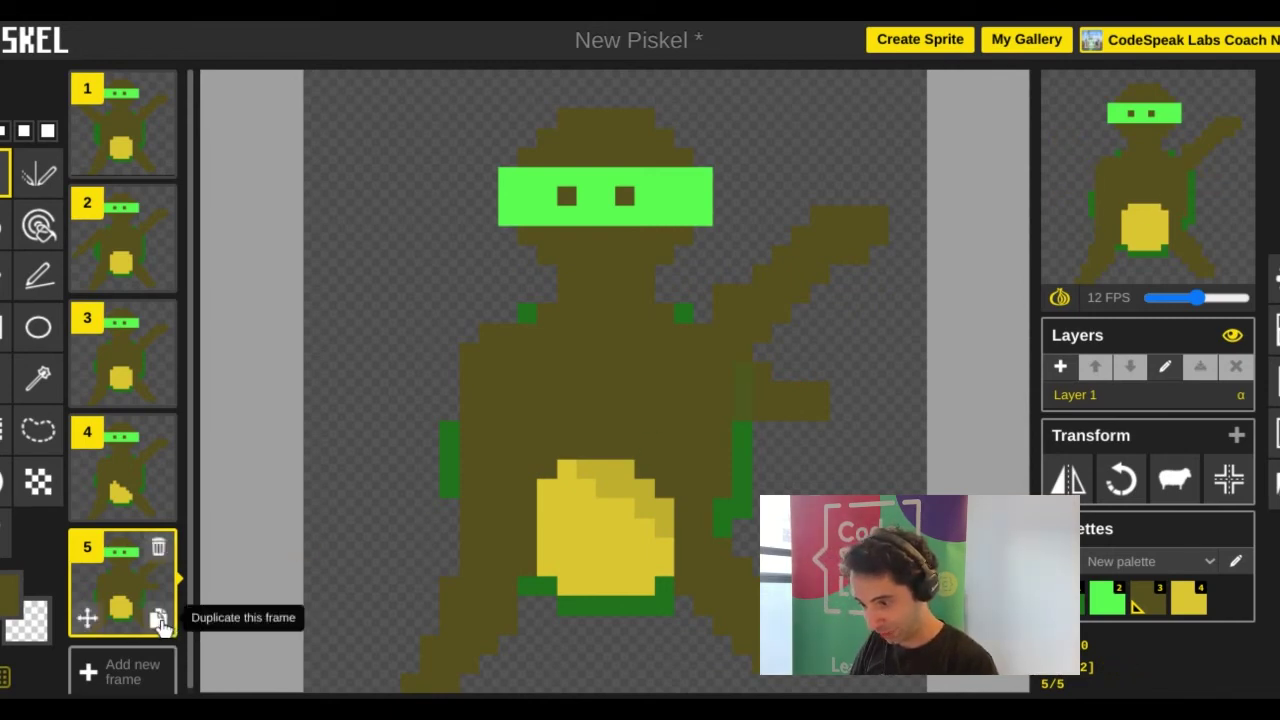
Duplicate frame 5, repaint the shell's right edge dark green and erase the short horizontal arm in frame 6.
{"action": "left_click", "coordinate": [158, 618]}
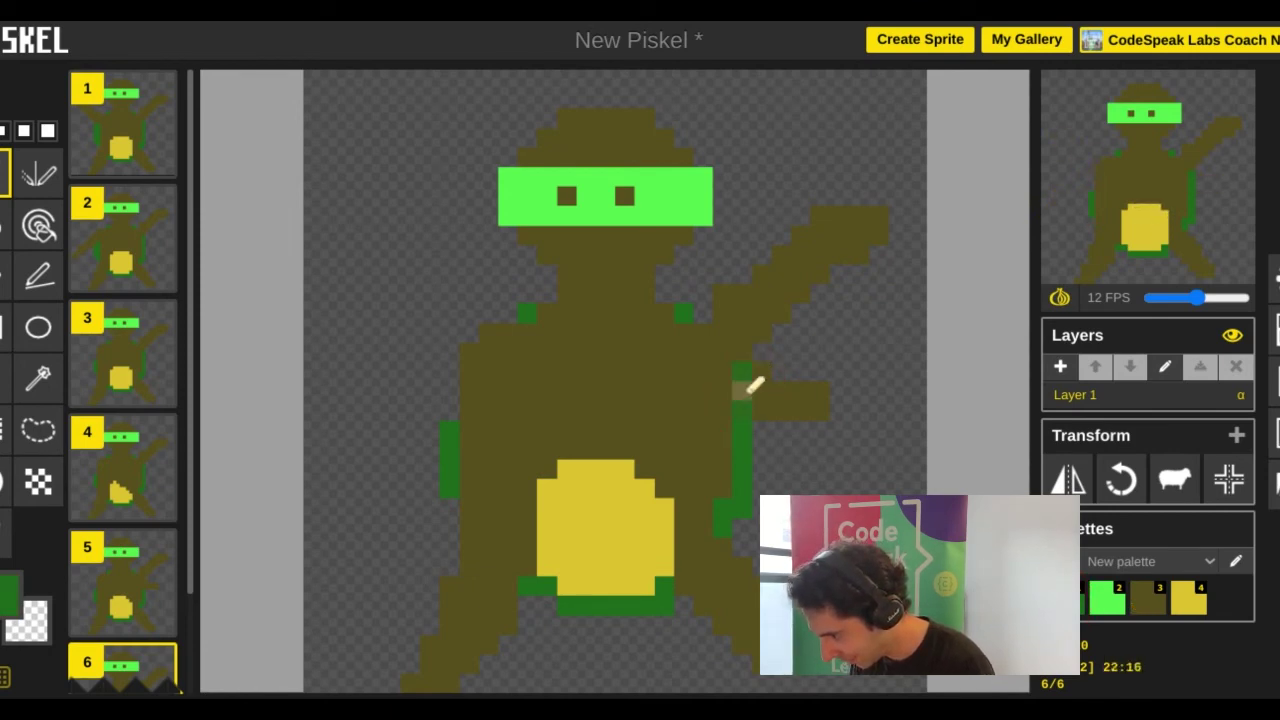
{"action": "left_click", "coordinate": [6, 283]}
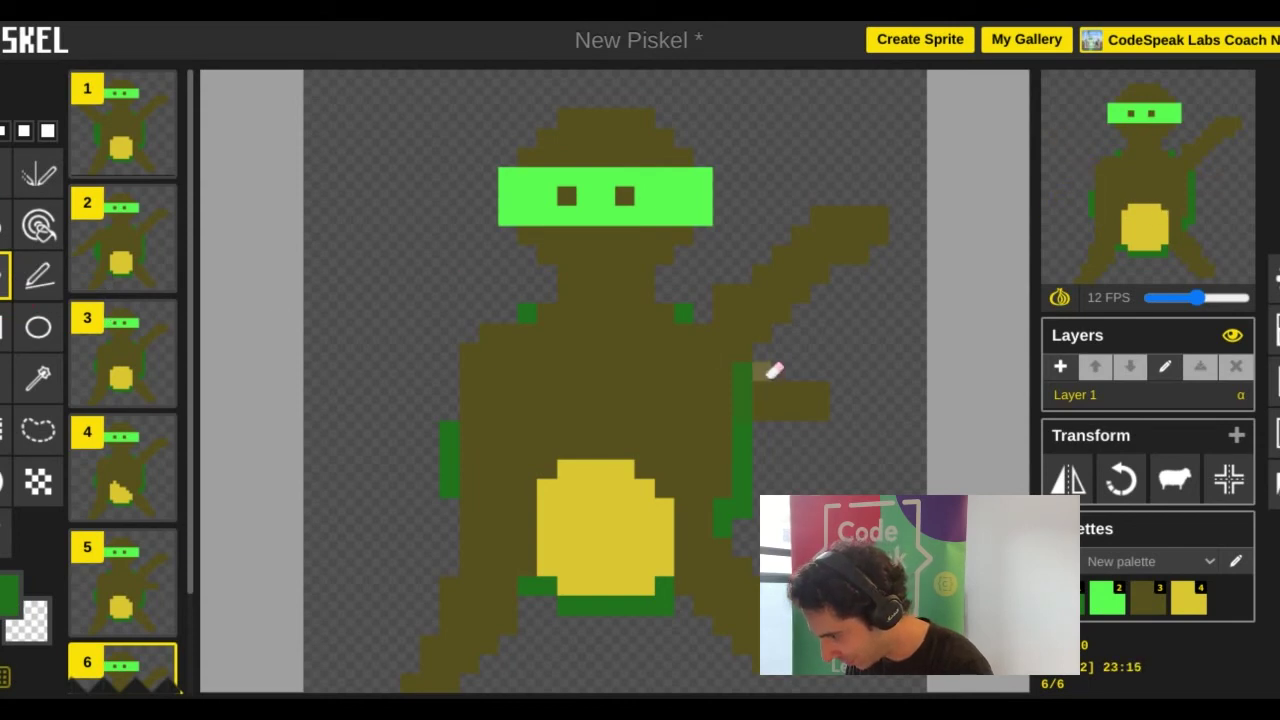
{"action": "mouse_move", "coordinate": [774, 371]}
{"action": "left_mouse_down"}
{"action": "mouse_move", "coordinate": [776, 402]}
{"action": "mouse_move", "coordinate": [832, 404]}
{"action": "mouse_move", "coordinate": [818, 388]}
{"action": "mouse_move", "coordinate": [790, 392]}
{"action": "left_mouse_up"}
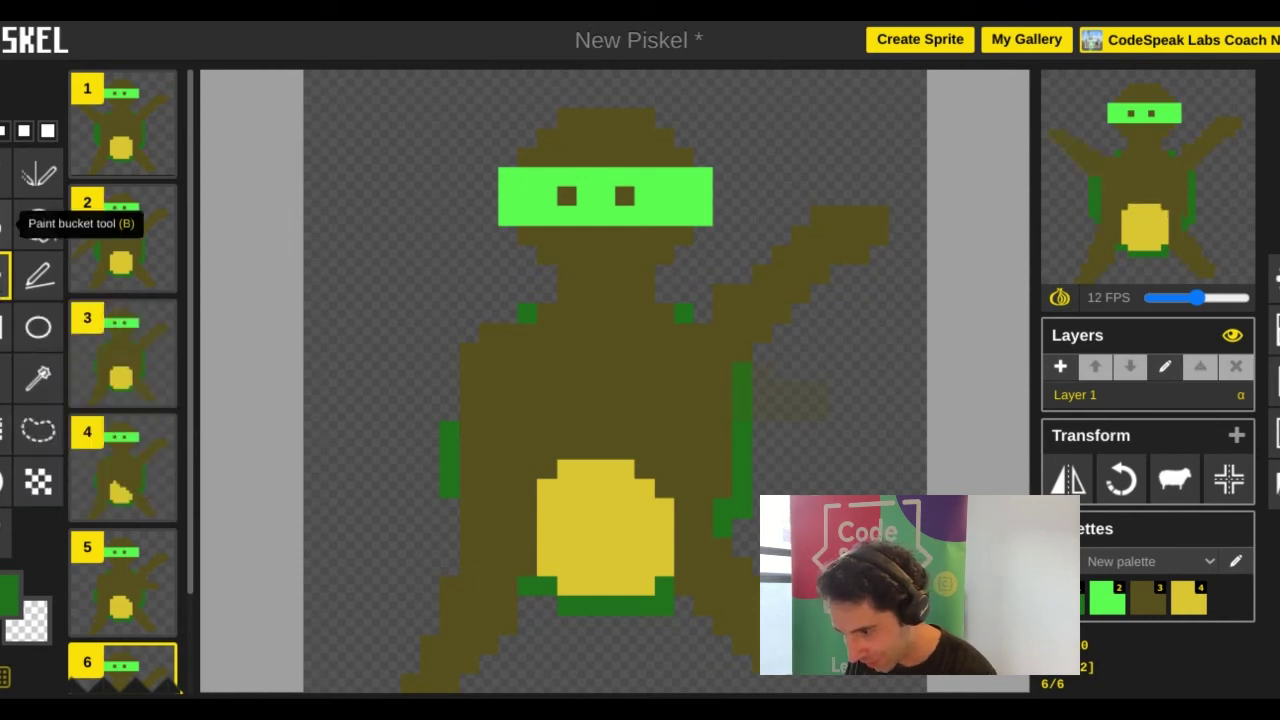
Draw a dark brown arm from the left shoulder diagonally up across the neck and the mask's right end in frame 6 with the Pen tool.
{"action": "left_click", "coordinate": [38, 175]}
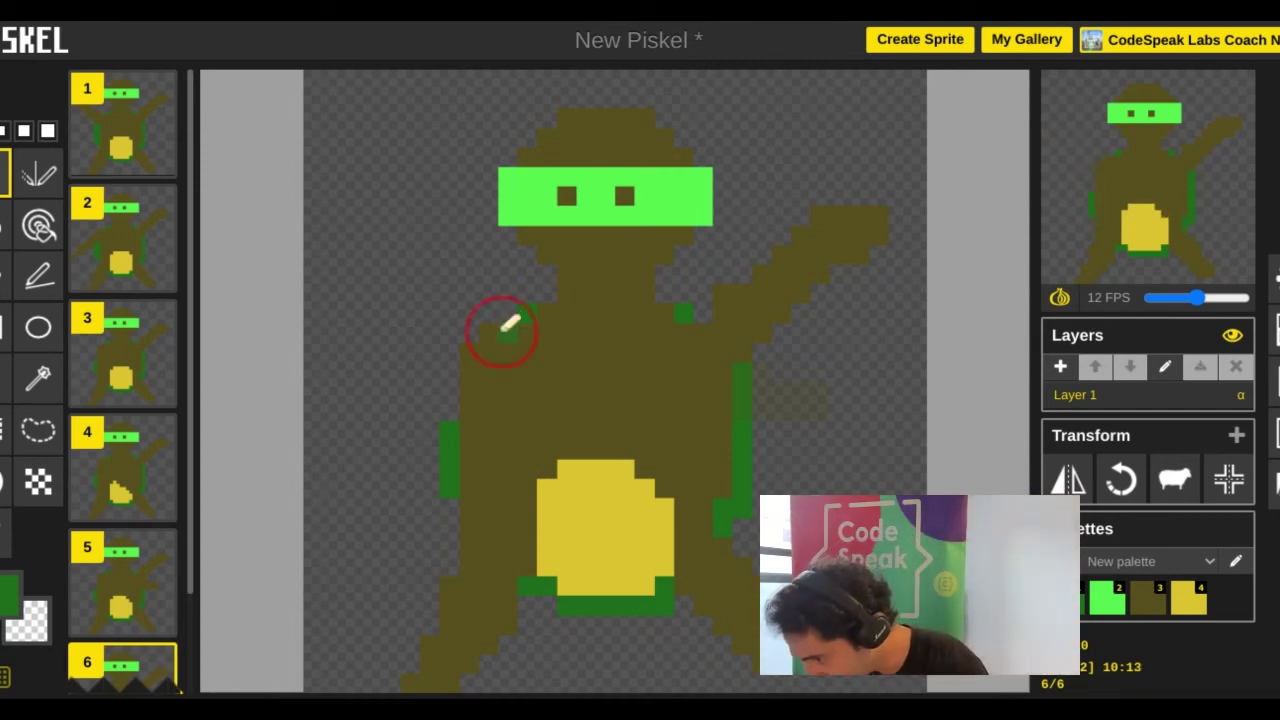
{"action": "mouse_move", "coordinate": [627, 248]}
{"action": "left_mouse_down"}
{"action": "mouse_move", "coordinate": [680, 210]}
{"action": "mouse_move", "coordinate": [760, 175]}
{"action": "left_mouse_up"}
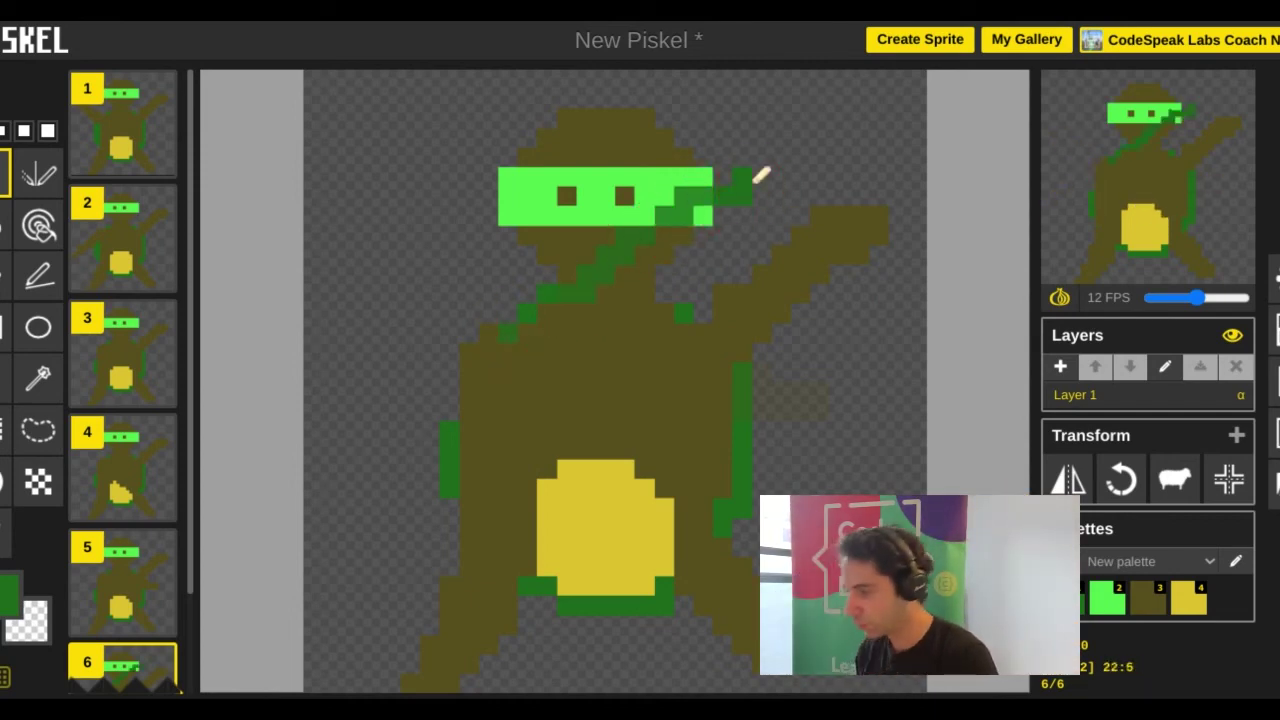
{"action": "key", "text": "ctrl+z"}
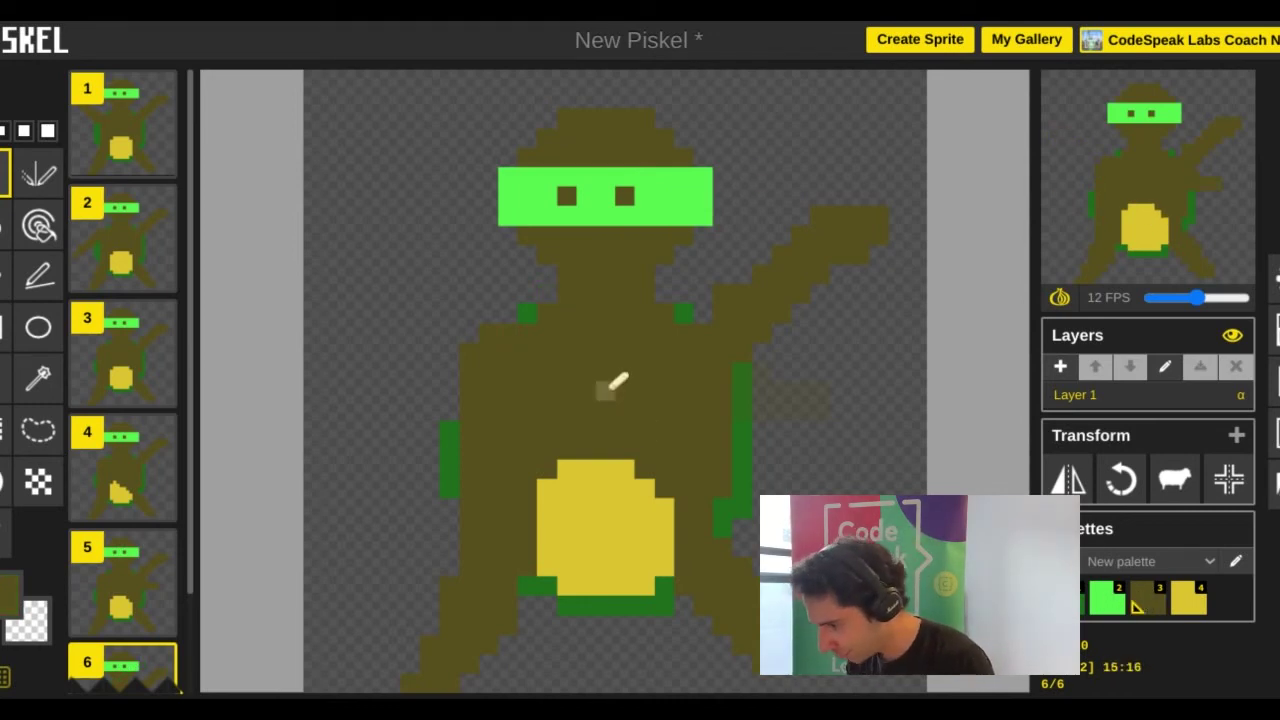
{"action": "left_click_drag", "start_coordinate": [603, 255], "coordinate": [708, 171]}
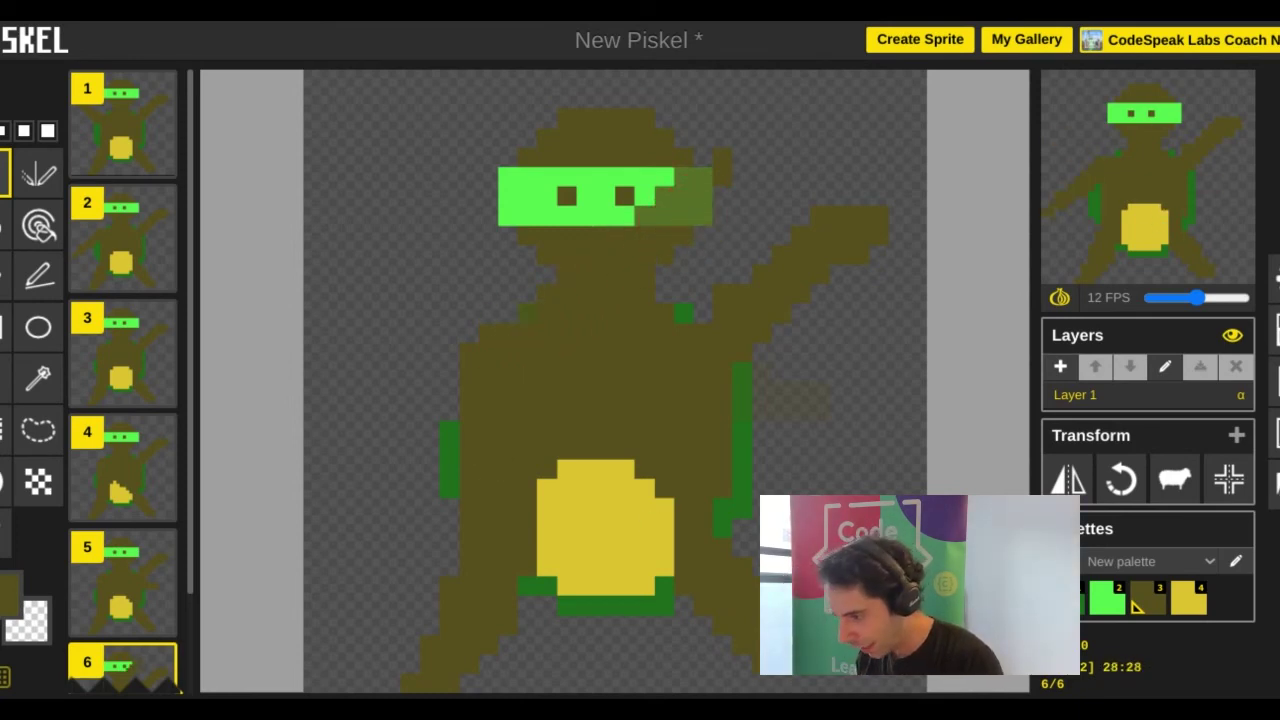
Duplicate frame 6, repaint the mask's right end bright green and erase the arm tip beside the head in frame 7.
{"action": "scroll", "coordinate": [103, 649], "scroll_direction": "down", "scroll_amount": 2}
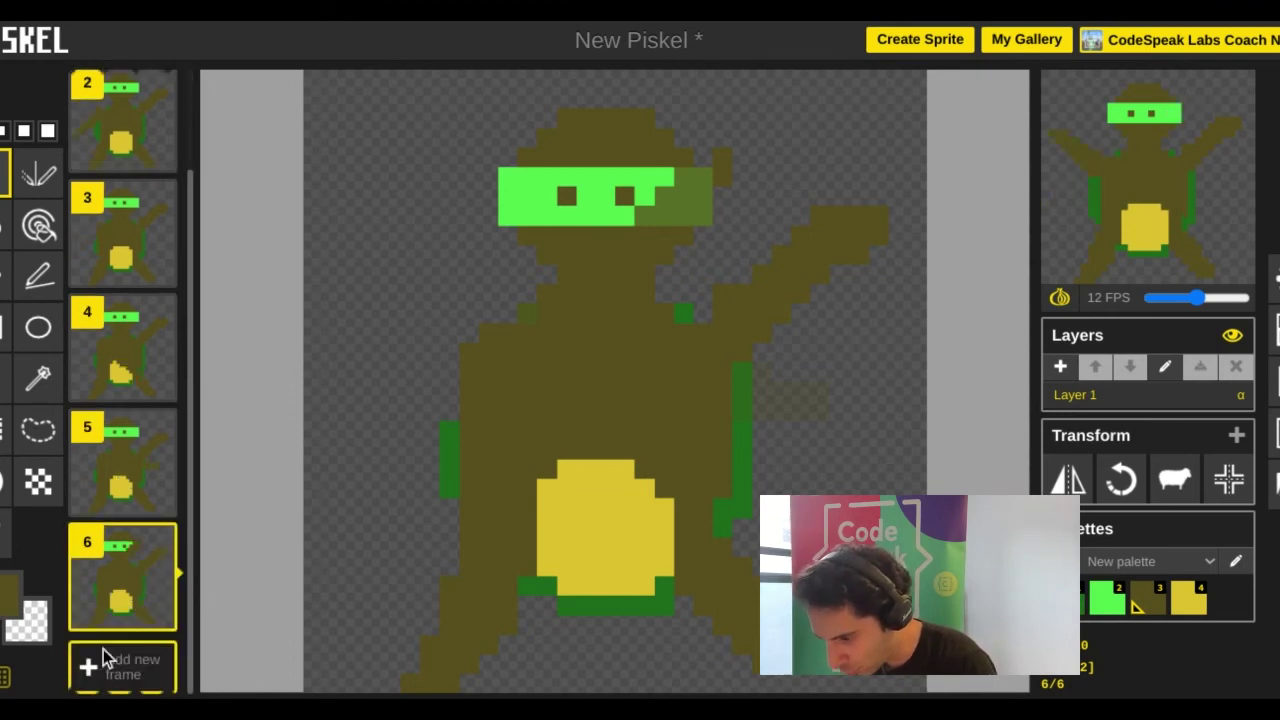
{"action": "left_click", "coordinate": [157, 616]}
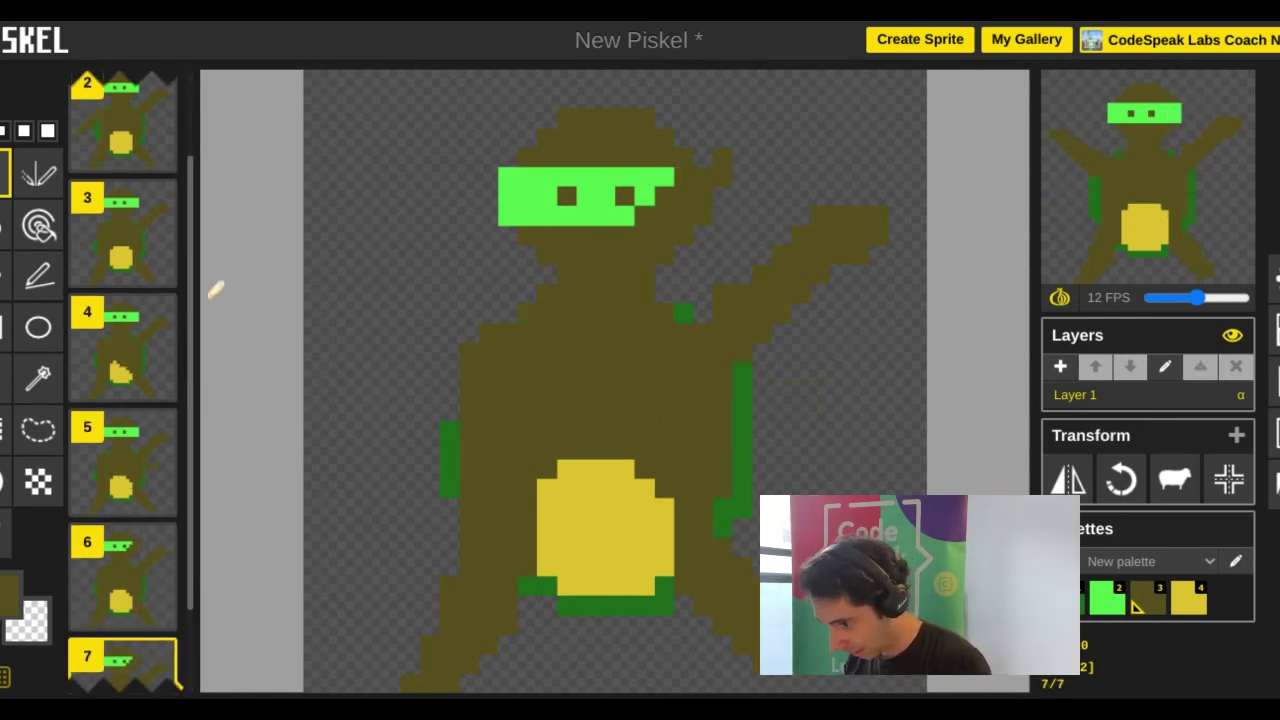
{"action": "left_click", "coordinate": [1119, 612]}
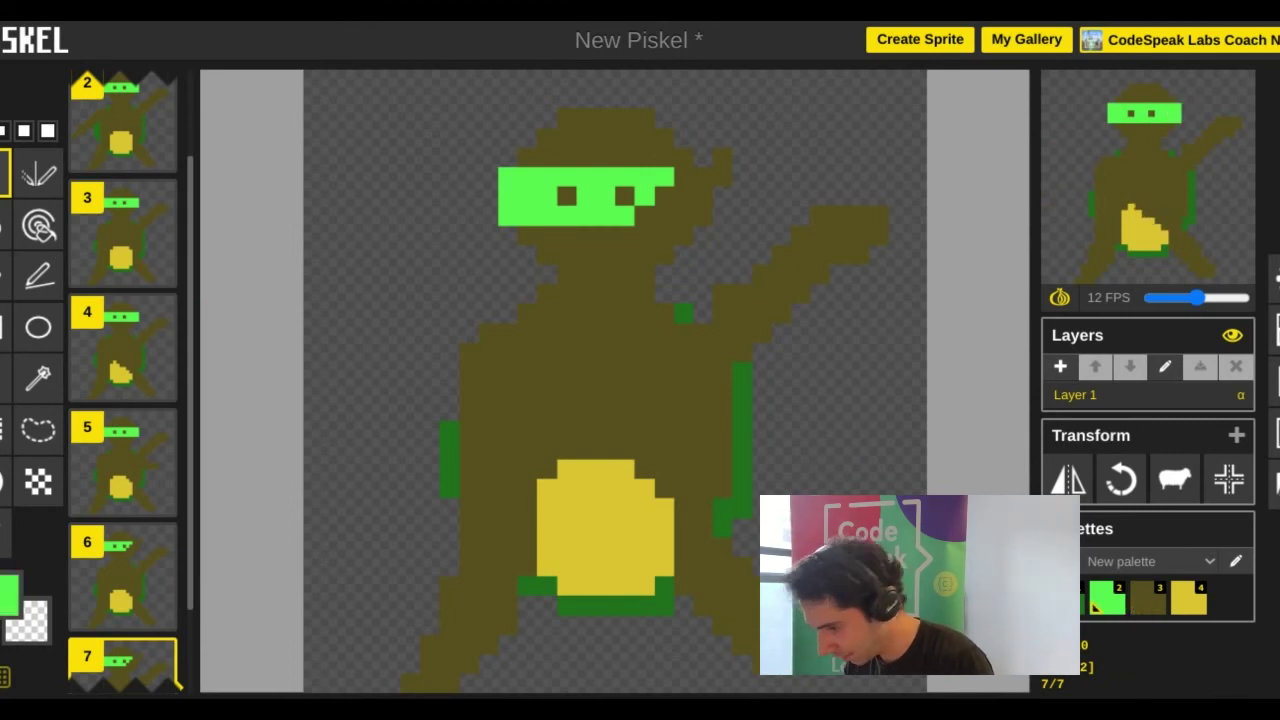
{"action": "mouse_move", "coordinate": [658, 213]}
{"action": "left_mouse_down"}
{"action": "mouse_move", "coordinate": [702, 211]}
{"action": "mouse_move", "coordinate": [697, 171]}
{"action": "mouse_move", "coordinate": [673, 190]}
{"action": "left_mouse_up"}
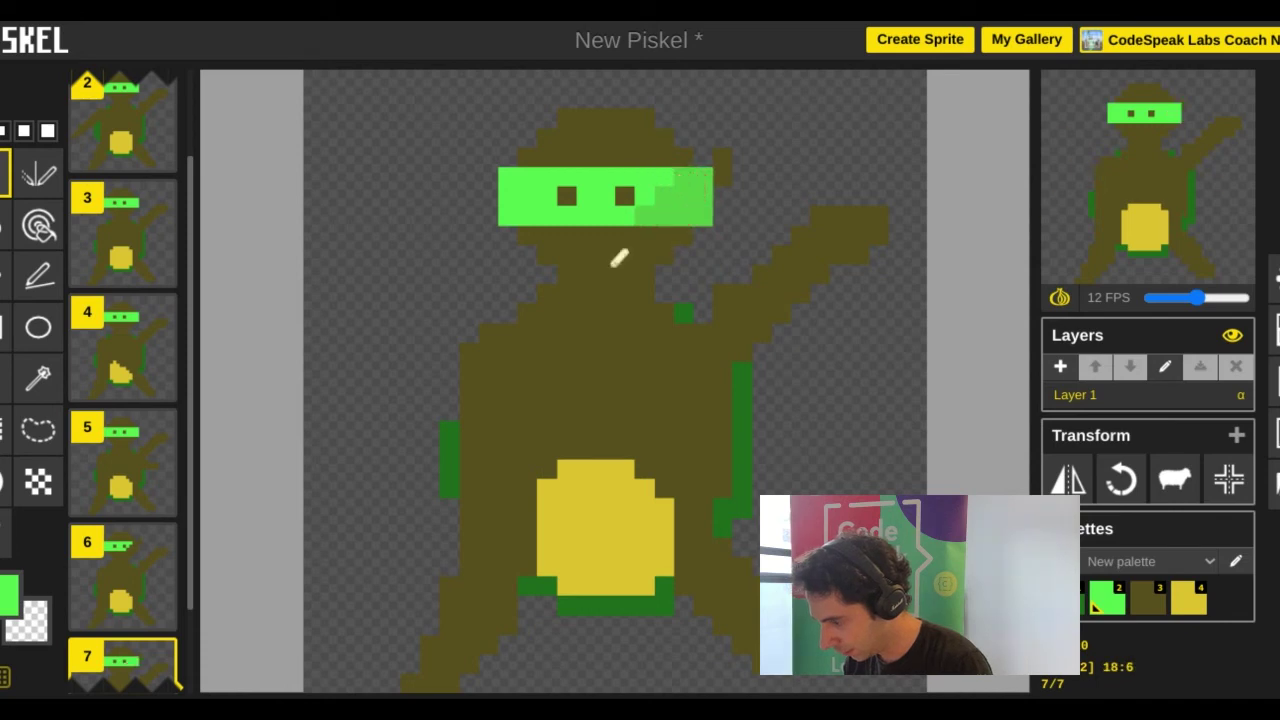
{"action": "left_click", "coordinate": [6, 275]}
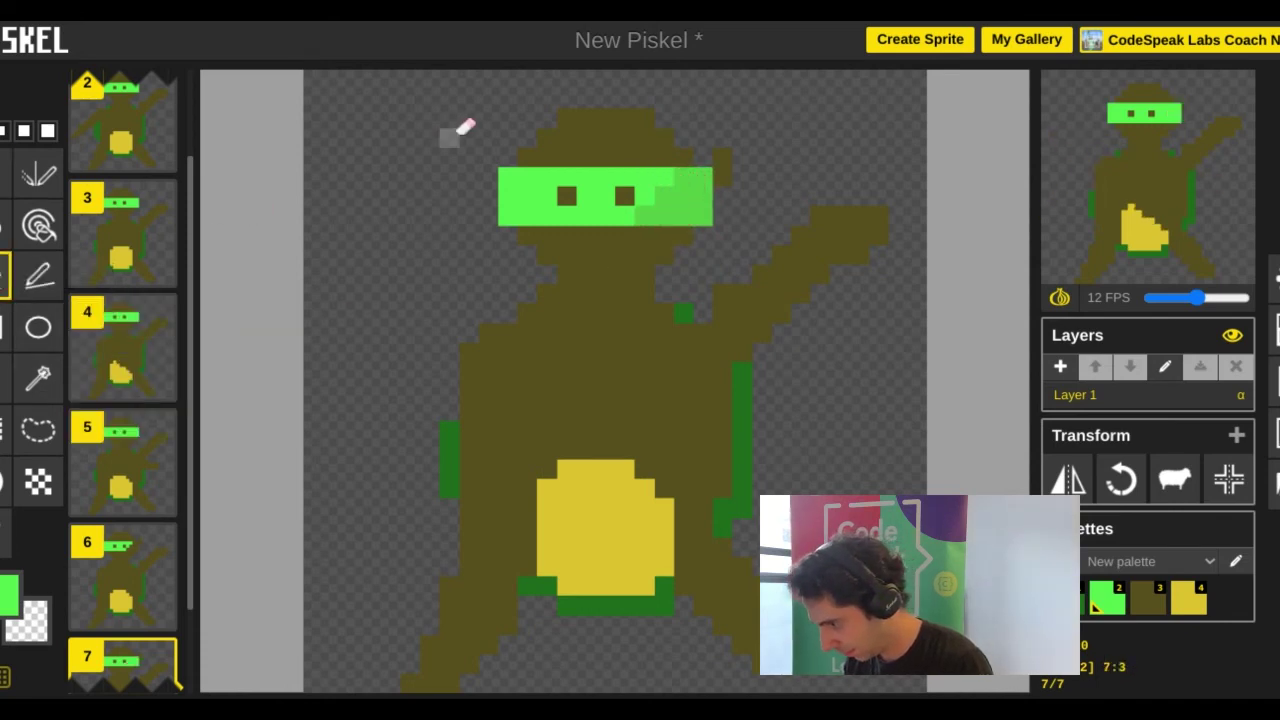
{"action": "left_click", "coordinate": [733, 153]}
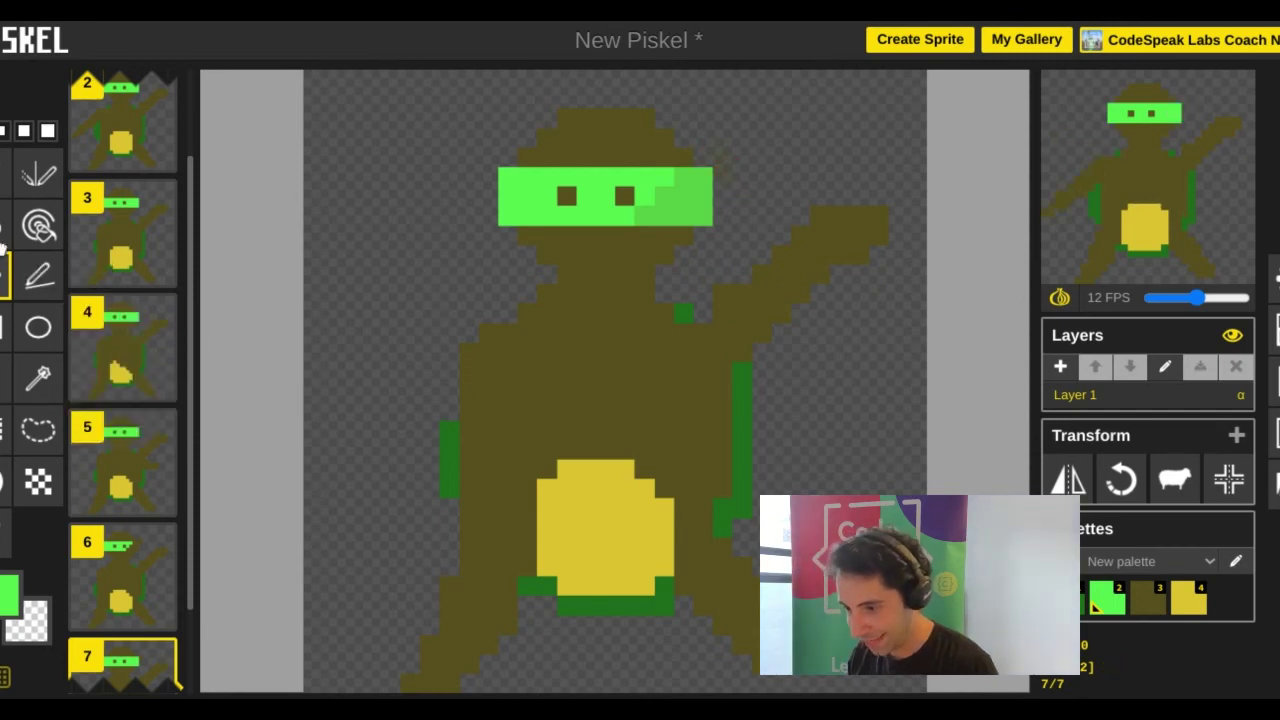
Draw a dark brown arm raised straight up from the left shoulder beside the head in frame 7 with the Pen tool.
{"action": "left_click", "coordinate": [5, 172]}
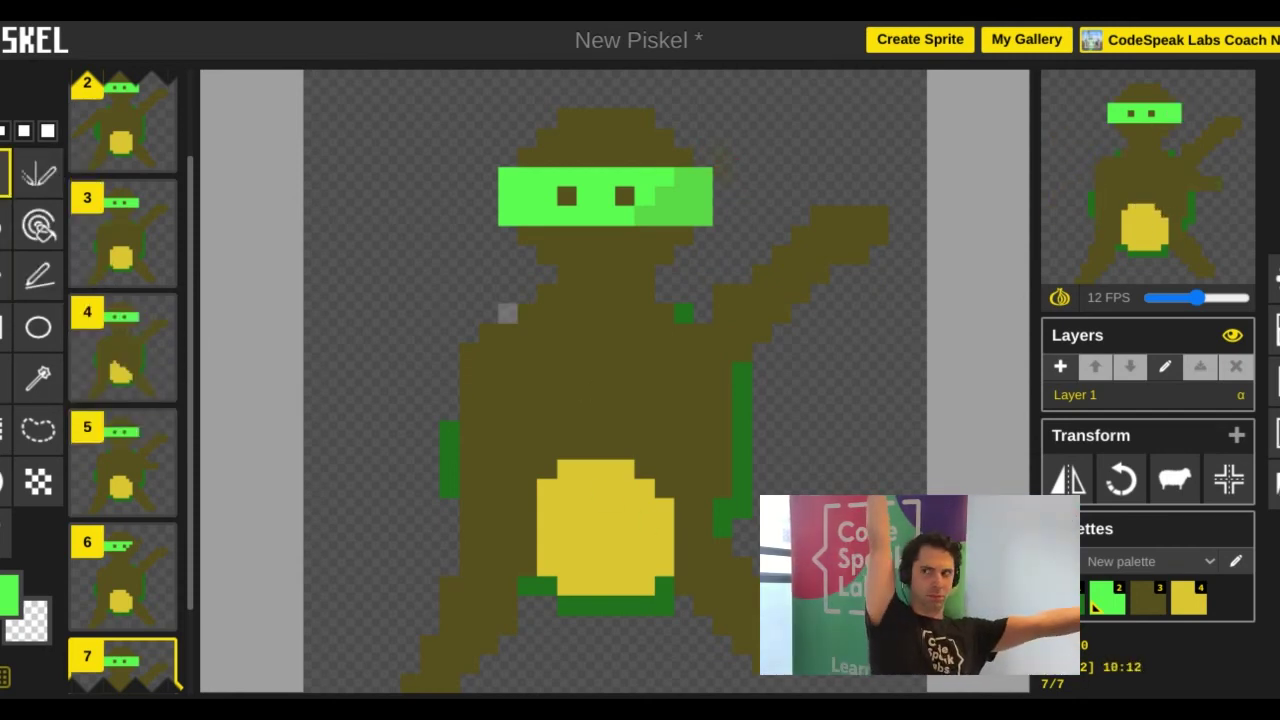
{"action": "mouse_move", "coordinate": [507, 313]}
{"action": "left_mouse_down"}
{"action": "mouse_move", "coordinate": [502, 214]}
{"action": "mouse_move", "coordinate": [518, 188]}
{"action": "left_mouse_up"}
{"action": "key", "text": "ctrl+z"}
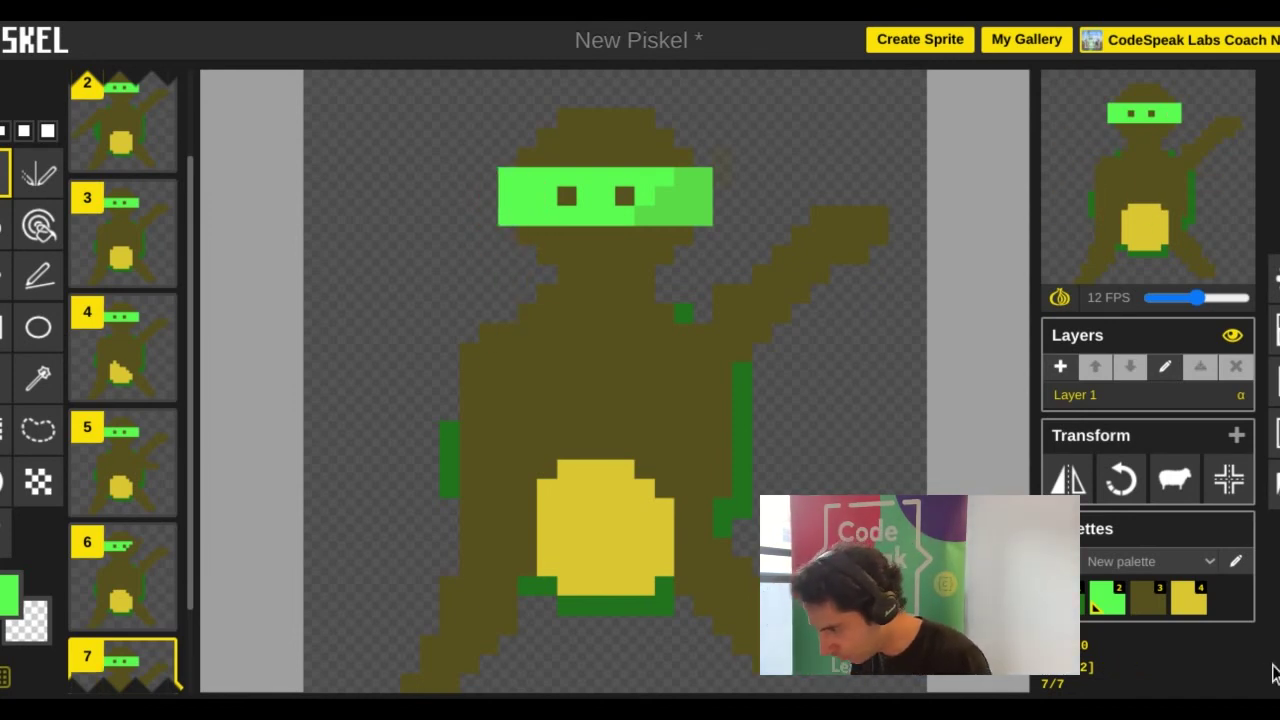
{"action": "left_click", "coordinate": [1150, 610]}
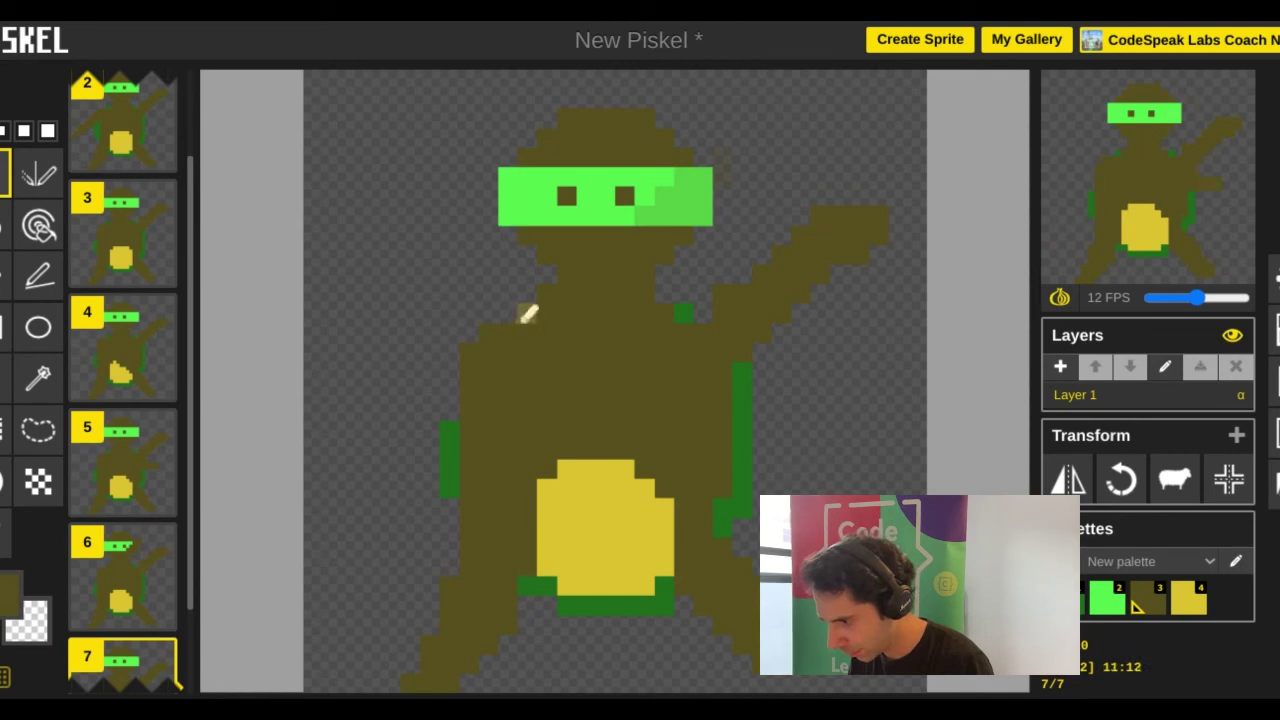
{"action": "mouse_move", "coordinate": [527, 314]}
{"action": "left_mouse_down"}
{"action": "mouse_move", "coordinate": [490, 133]}
{"action": "mouse_move", "coordinate": [477, 209]}
{"action": "mouse_move", "coordinate": [489, 305]}
{"action": "mouse_move", "coordinate": [480, 126]}
{"action": "mouse_move", "coordinate": [497, 109]}
{"action": "mouse_move", "coordinate": [491, 194]}
{"action": "mouse_move", "coordinate": [494, 128]}
{"action": "left_mouse_up"}
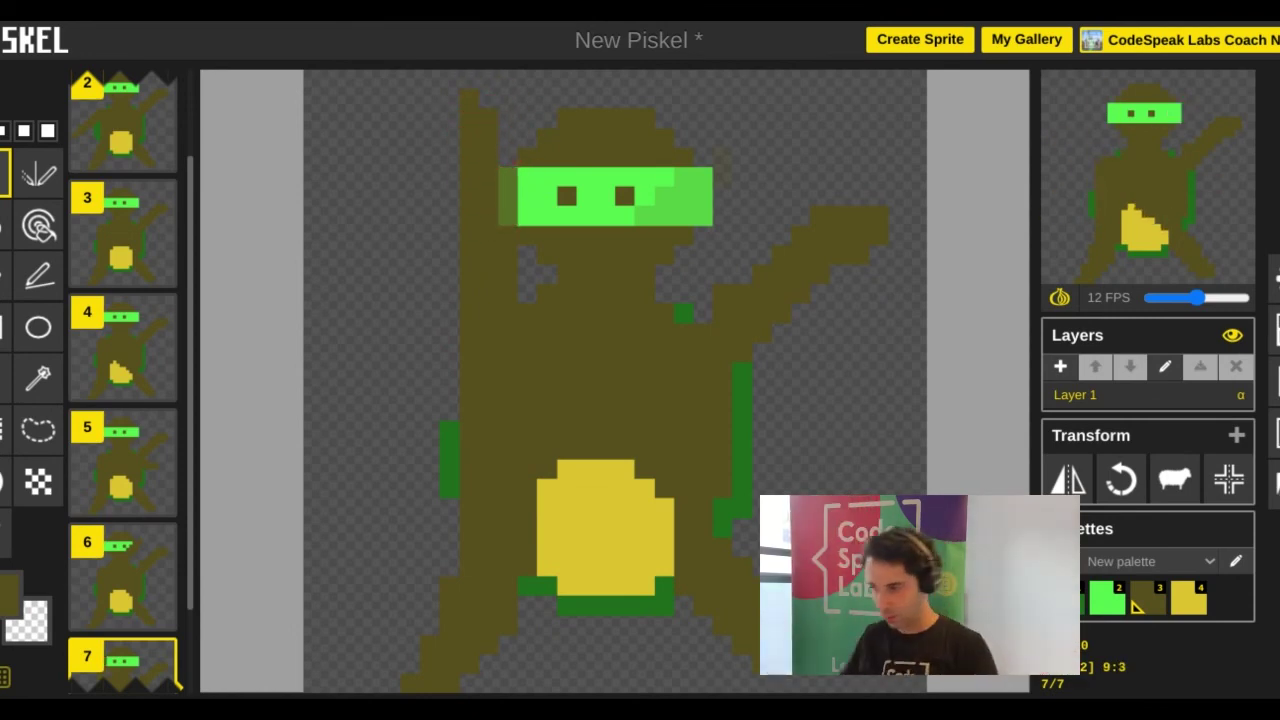
{"action": "mouse_move", "coordinate": [1173, 201]}
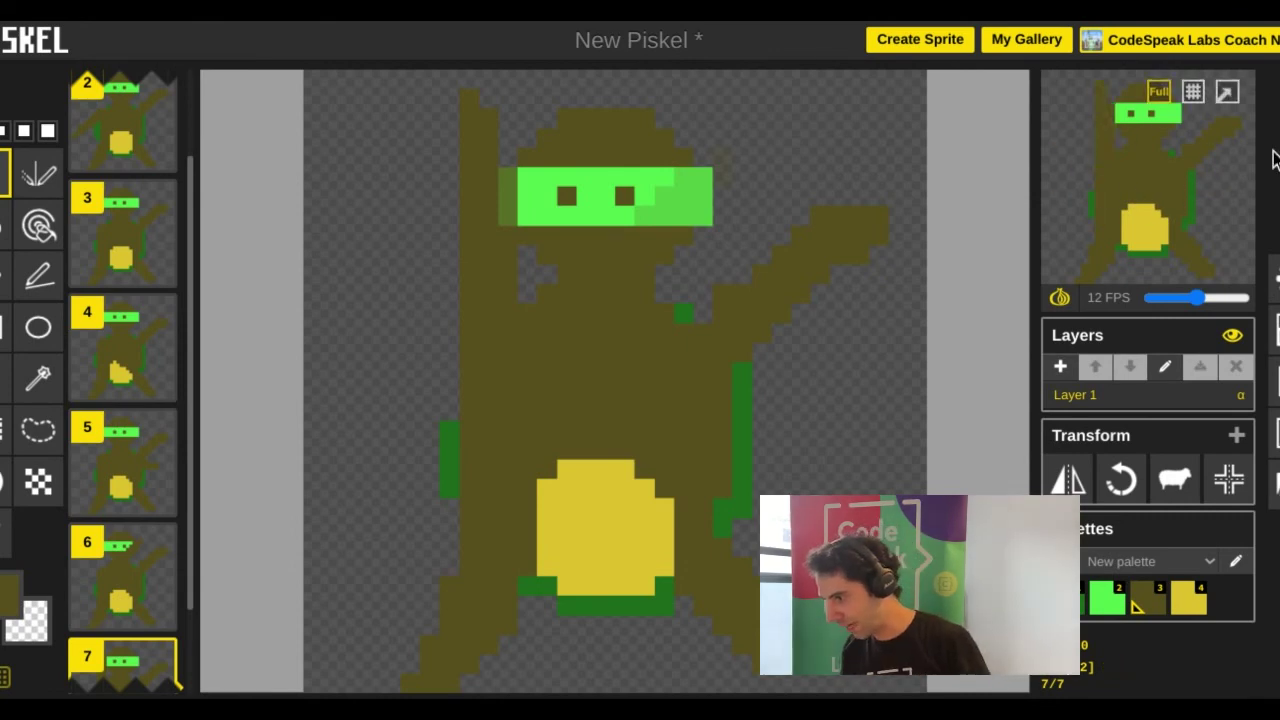